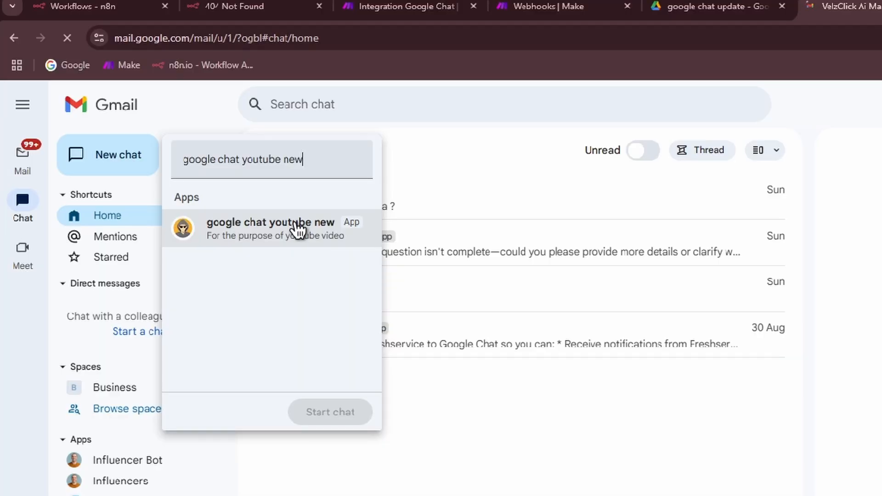
# Step: Create a new blank Make scenario and bring up the app list for its first module
pyautogui.click(295, 230)
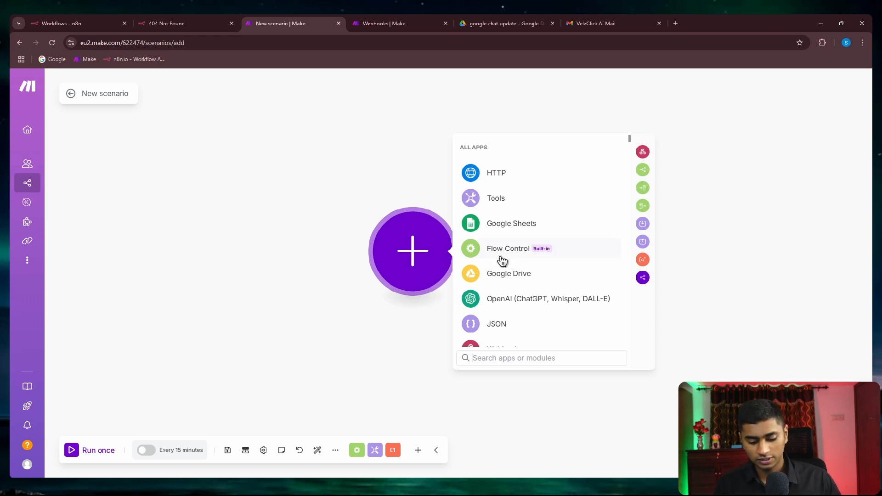
# Step: Add the Google Chat 'Chat Listener' trigger, then switch to the Google Chat home in Gmail
pyautogui.write('google chat')
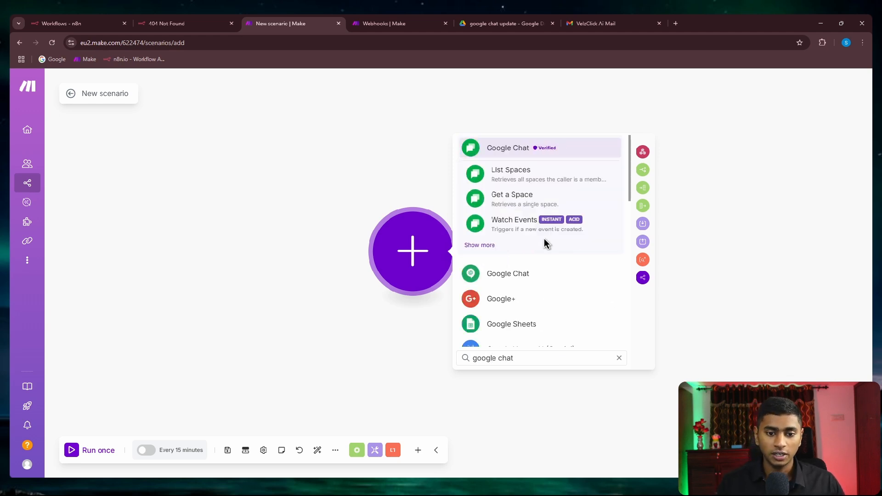
pyautogui.click(510, 273)
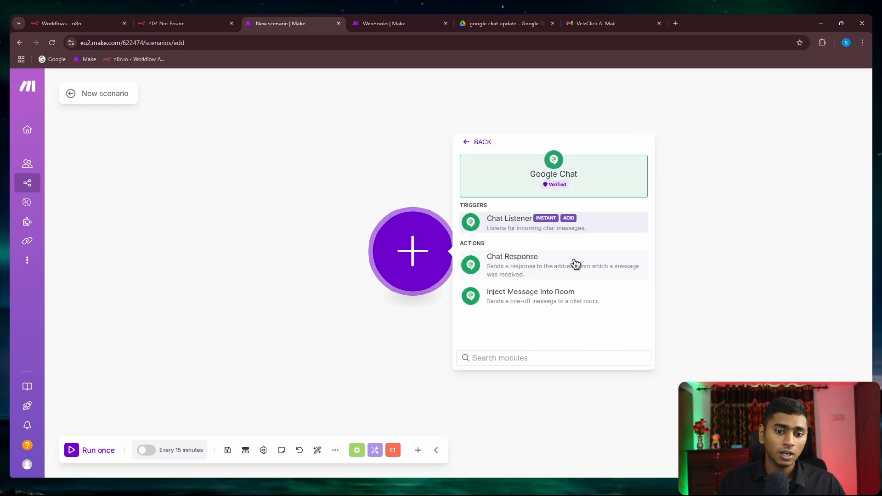
pyautogui.click(490, 225)
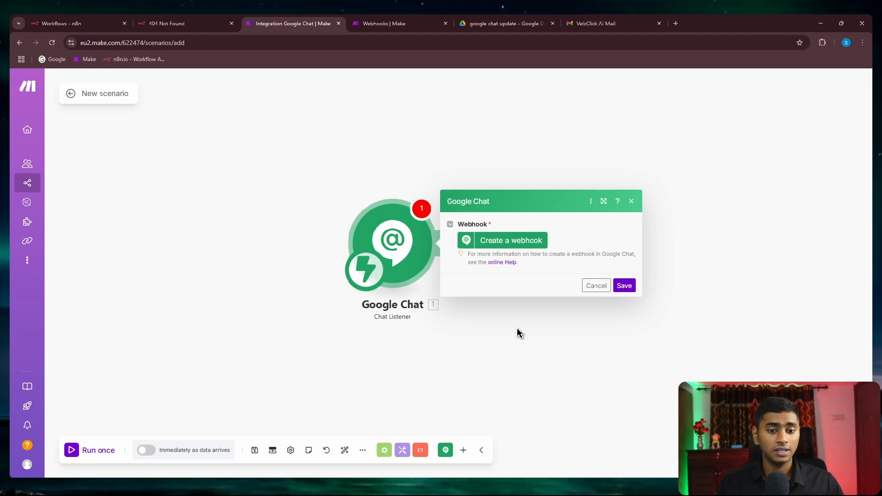
pyautogui.click(604, 16)
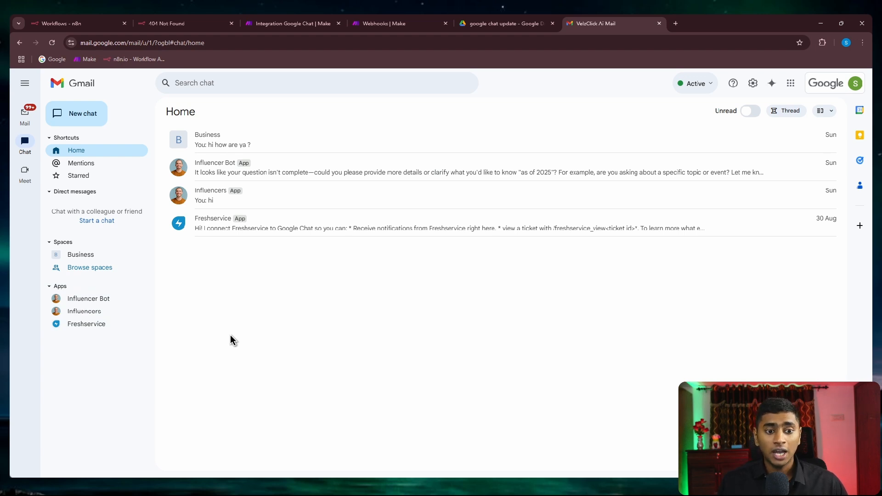
# Step: Search for the Google Cloud console in a new tab and sign in with the organisation account
pyautogui.click(676, 23)
pyautogui.write('google ')
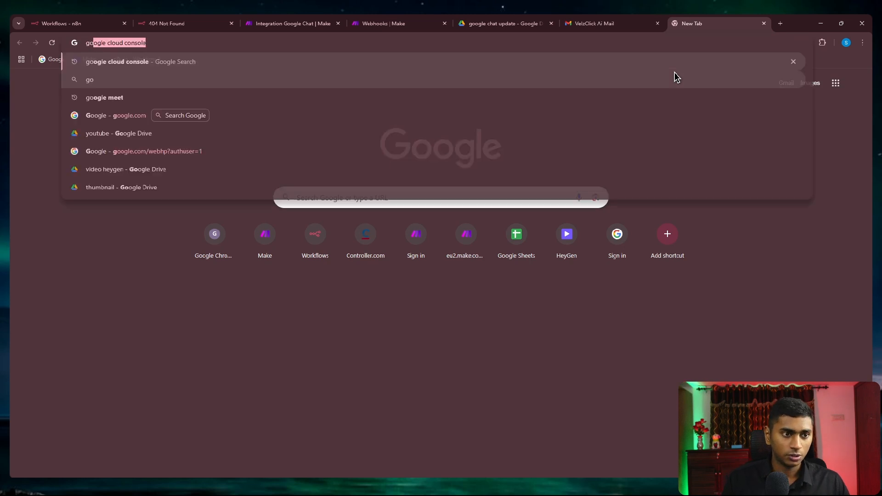
pyautogui.write('cl')
pyautogui.press('Return')
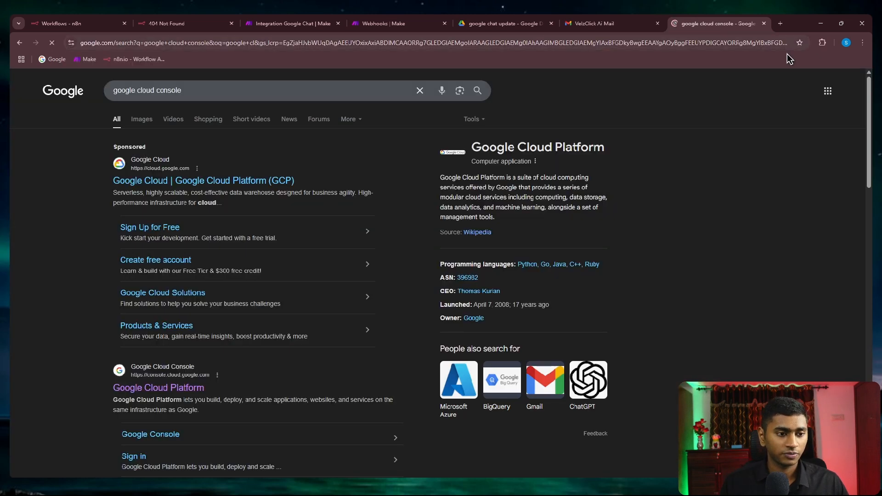
pyautogui.scroll(-3, 323, 213)
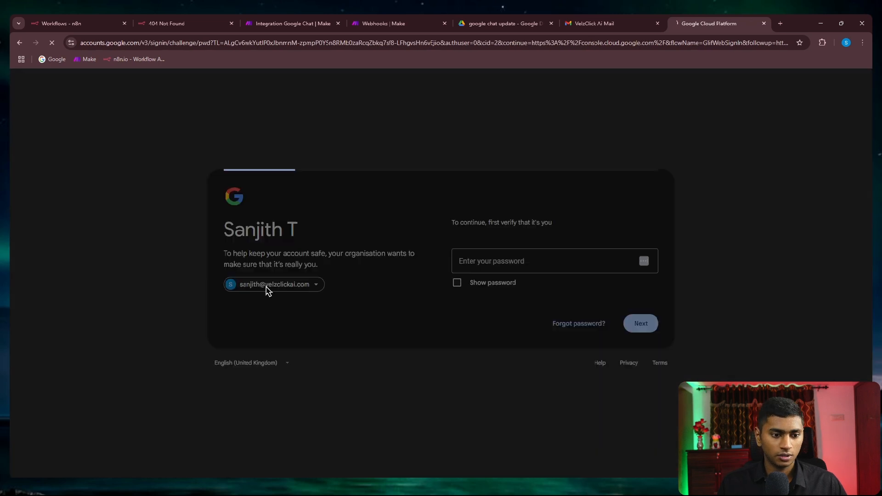
pyautogui.click(266, 290)
pyautogui.click(534, 273)
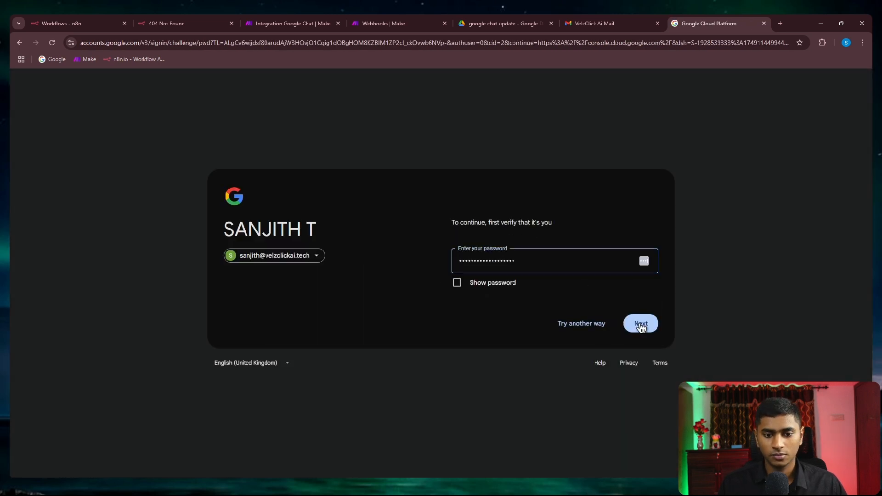
pyautogui.click(640, 326)
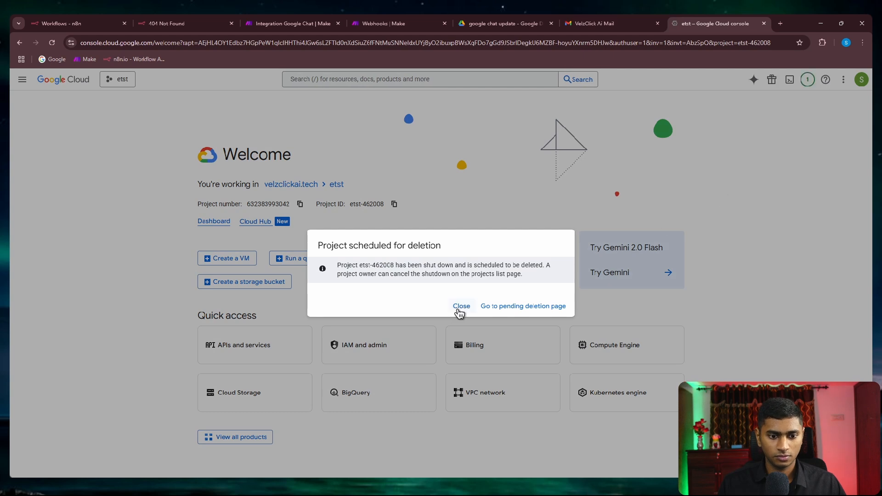
# Step: Create a new Google Cloud project named 'gogole chat updated'
pyautogui.click(461, 308)
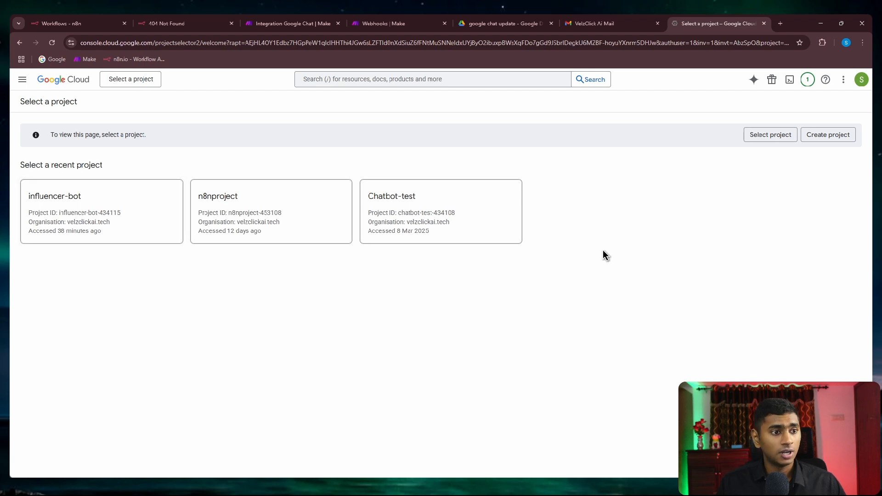
pyautogui.click(130, 81)
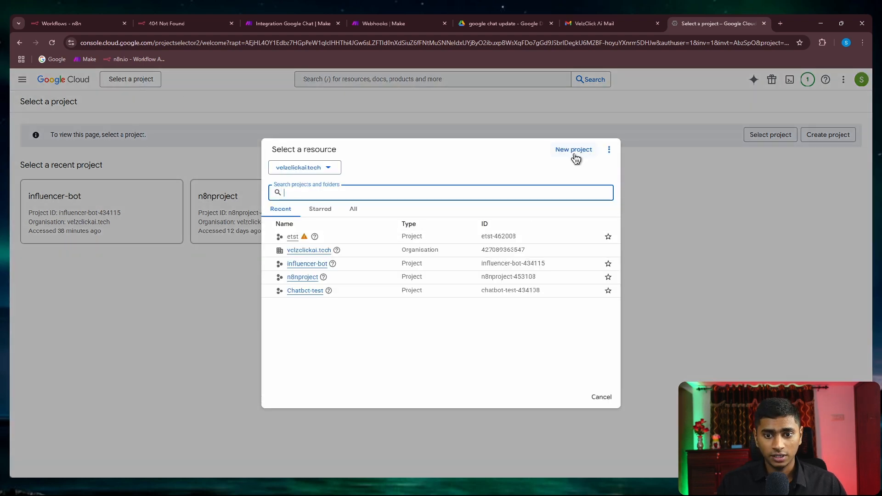
pyautogui.click(575, 156)
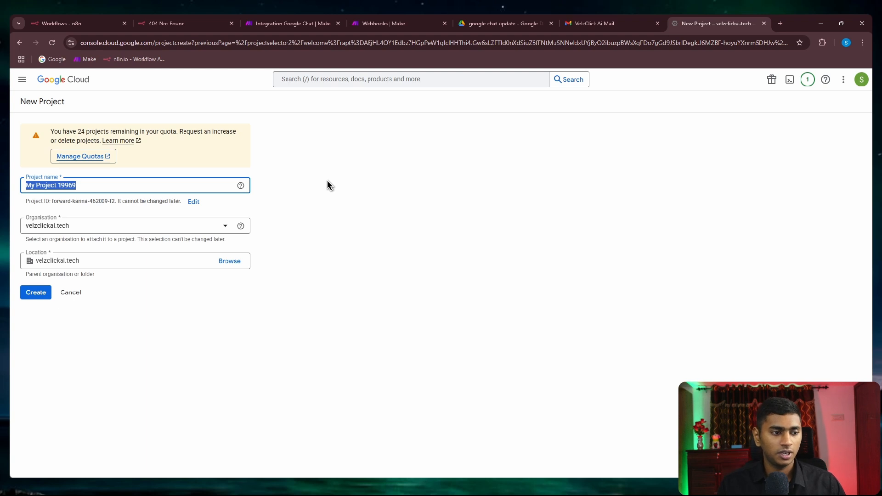
pyautogui.write('gogole chat updated')
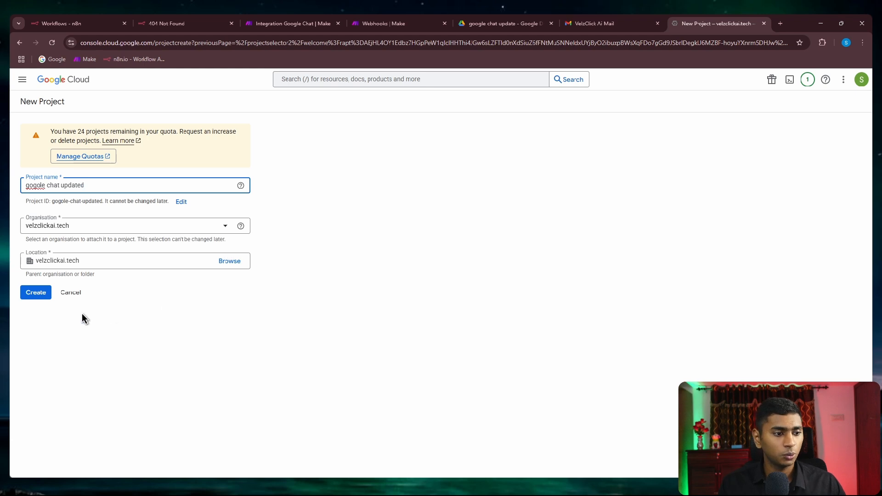
pyautogui.click(36, 292)
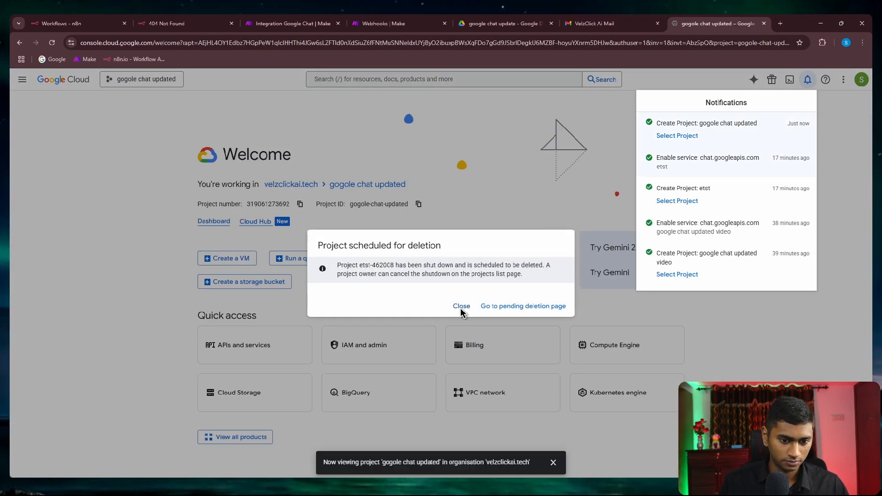
# Step: Make 'gogole chat updated' the active project from the project picker
pyautogui.click(461, 307)
pyautogui.click(143, 80)
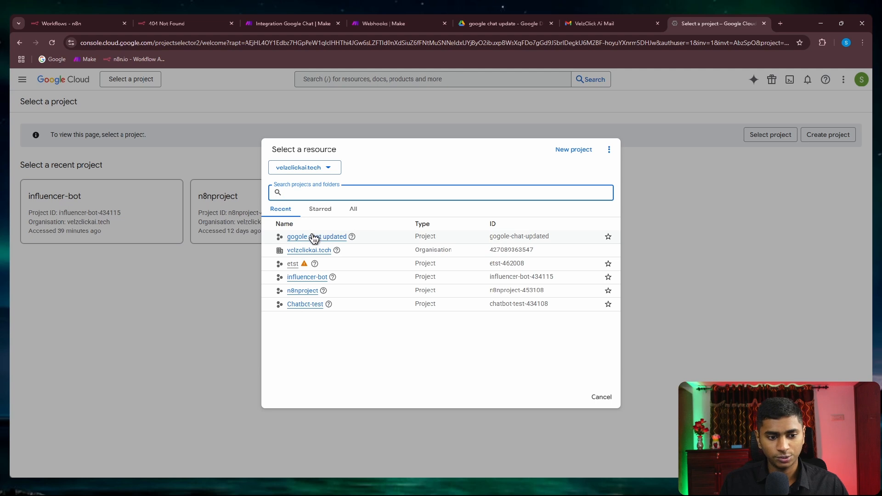
pyautogui.click(329, 237)
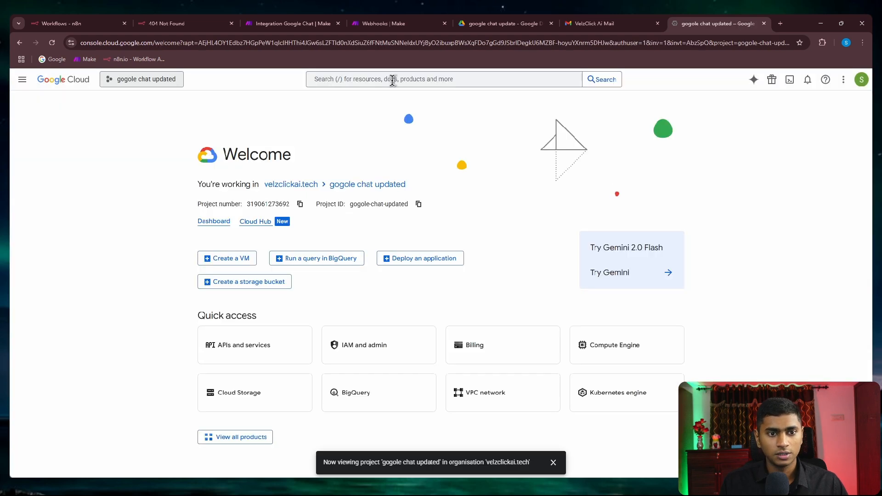
pyautogui.click(392, 79)
# Step: Find the Google Chat API in the console search and enable it
pyautogui.write('google')
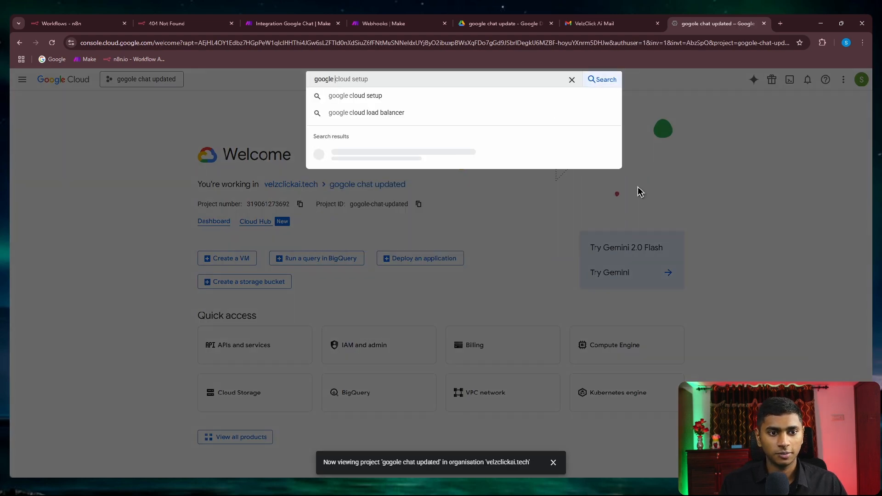
pyautogui.write(' chat api')
pyautogui.press('Return')
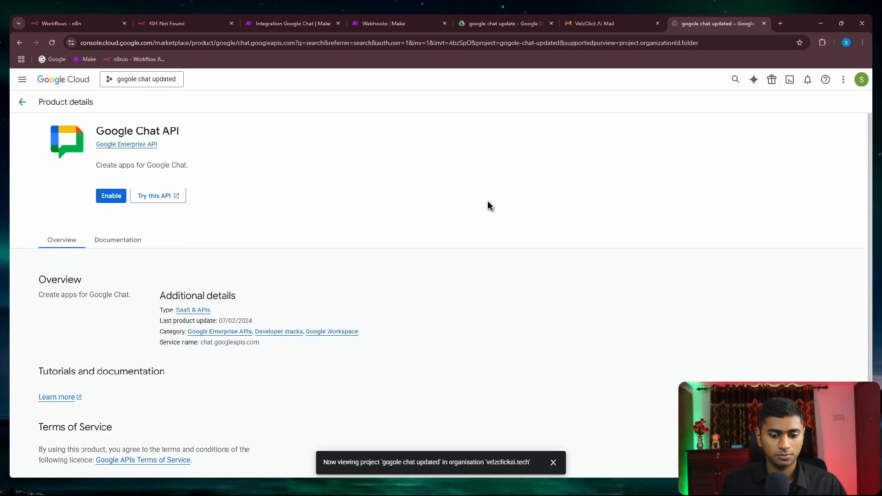
pyautogui.click(113, 195)
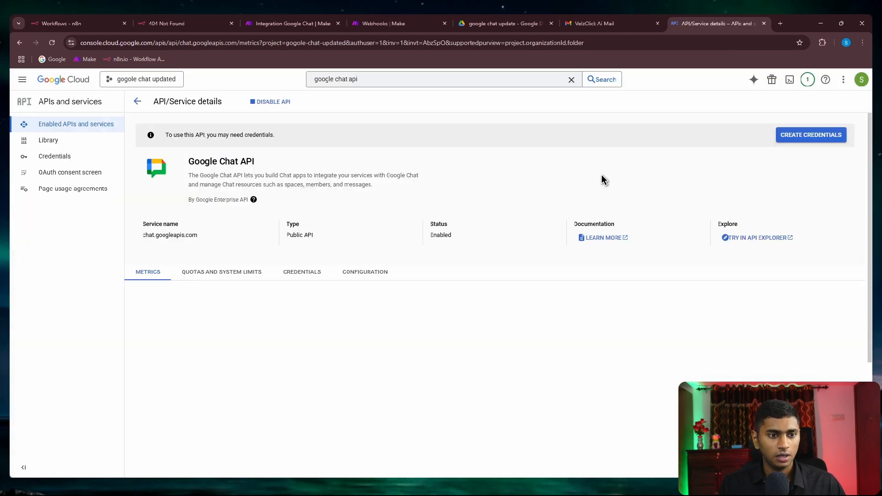
# Step: Open the Chat API's Configuration settings and review the note about needing credentials
pyautogui.click(368, 272)
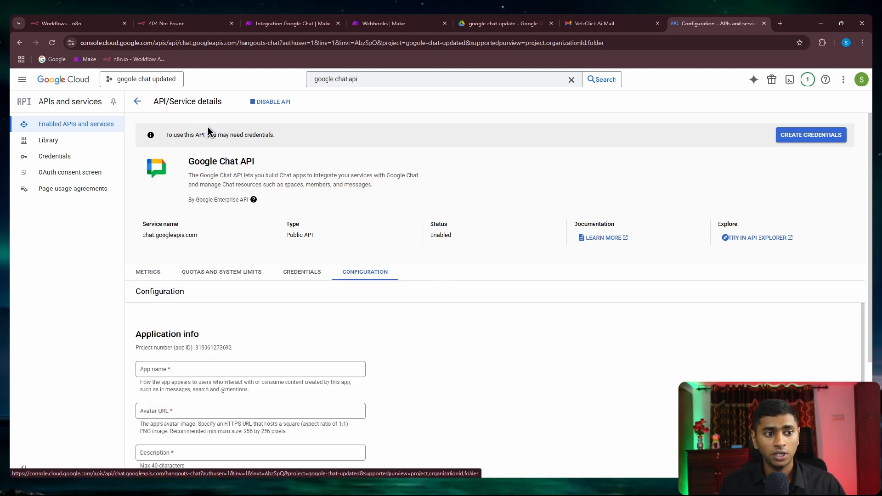
pyautogui.moveTo(169, 134); pyautogui.dragTo(244, 134)
pyautogui.click(536, 164)
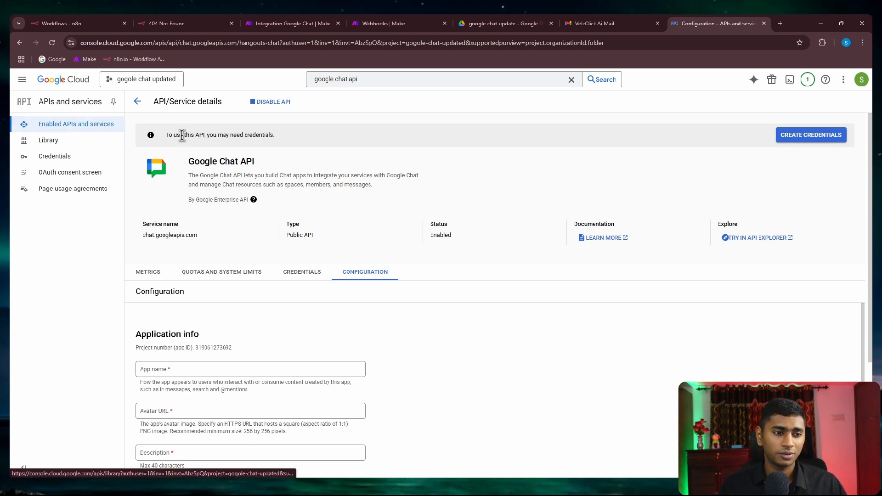
pyautogui.moveTo(175, 134); pyautogui.dragTo(287, 136)
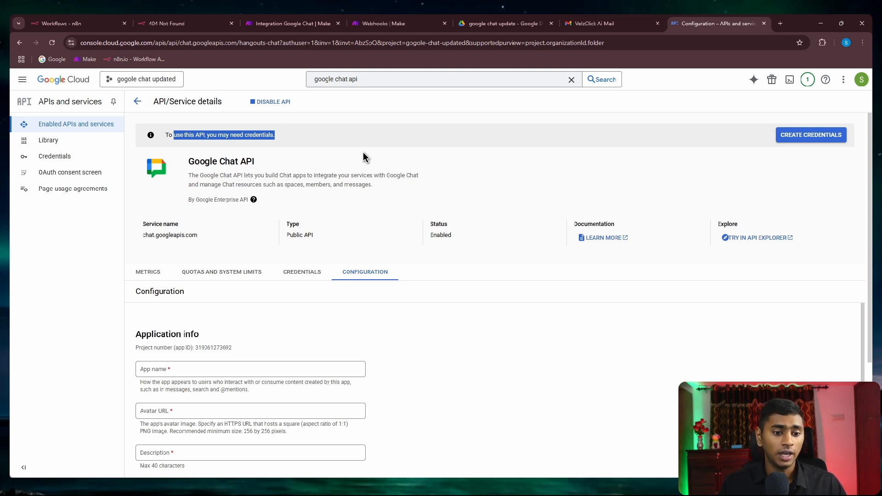
pyautogui.scroll(-5, 363, 153)
pyautogui.scroll(2, 376, 206)
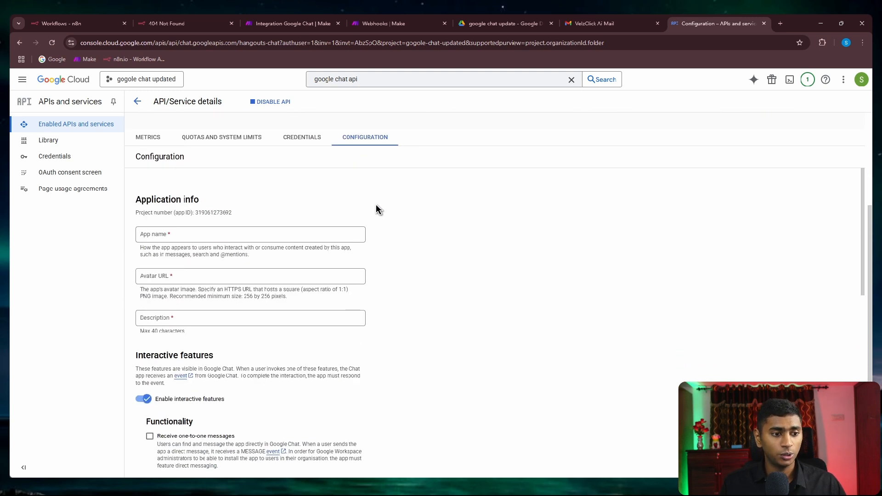
pyautogui.scroll(3, 376, 210)
pyautogui.scroll(-3, 477, 279)
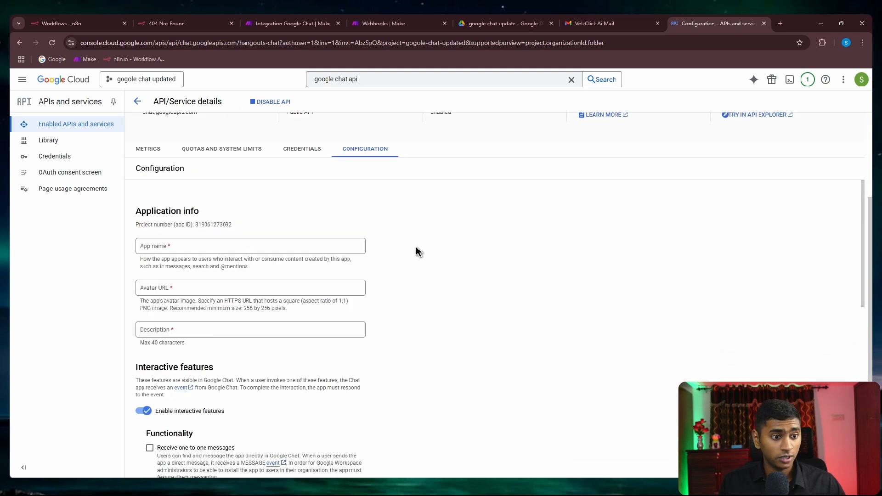
pyautogui.click(227, 246)
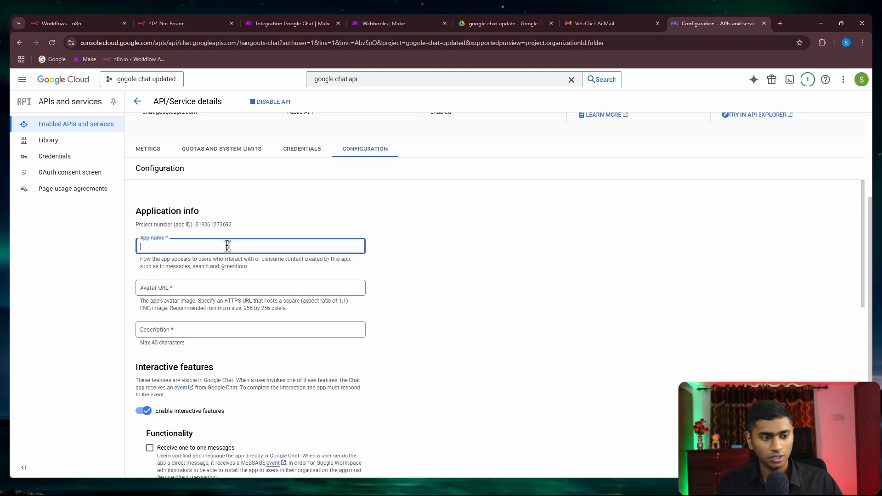
pyautogui.write('gogole chat youtu')
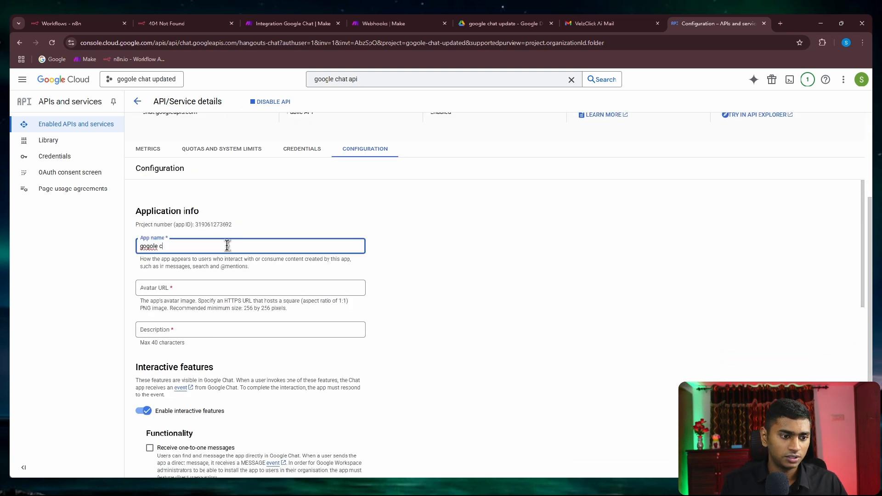
pyautogui.write('be new')
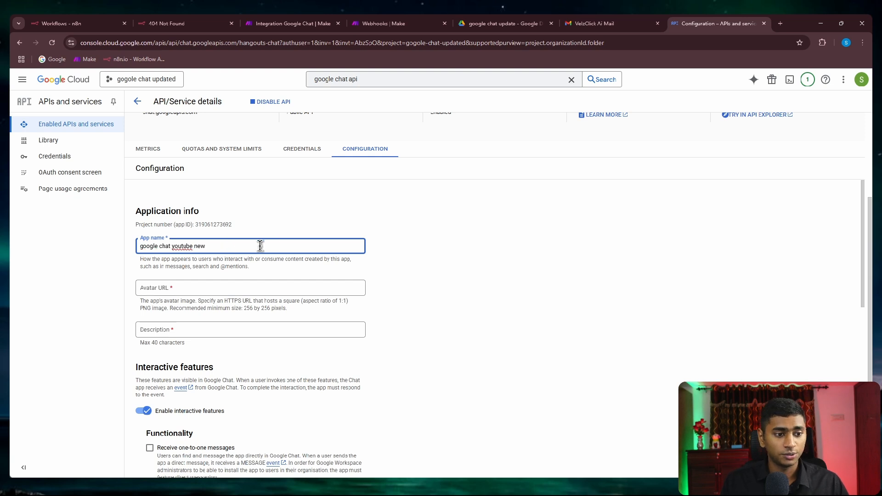
pyautogui.doubleClick(186, 246)
pyautogui.hotkey('ctrl', 'a')
pyautogui.hotkey('ctrl', 'c')
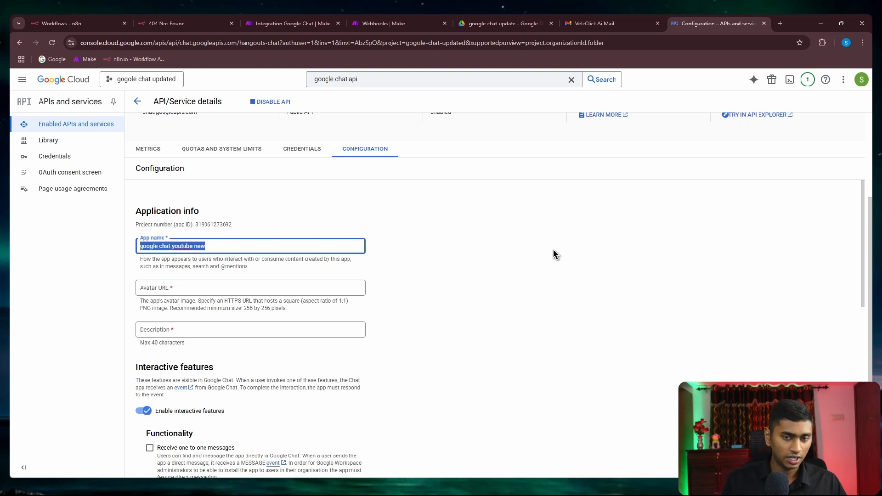
pyautogui.click(553, 253)
pyautogui.click(595, 23)
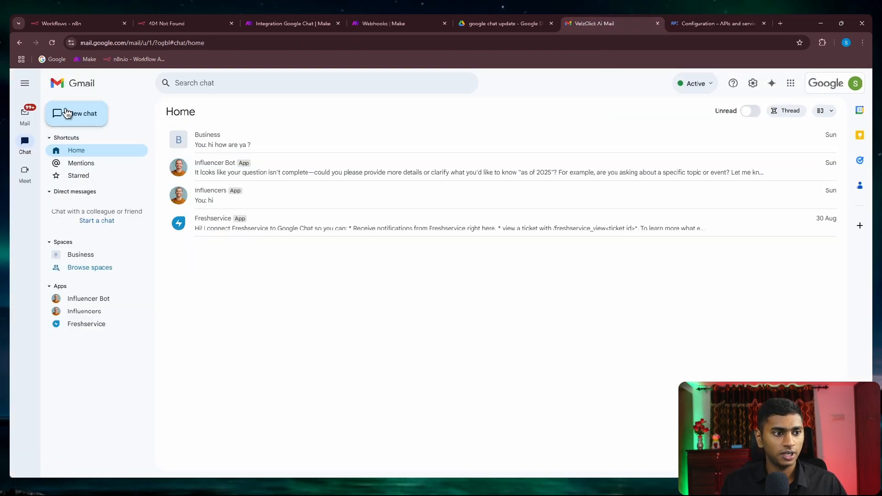
pyautogui.click(67, 113)
pyautogui.hotkey('ctrl', 'v')
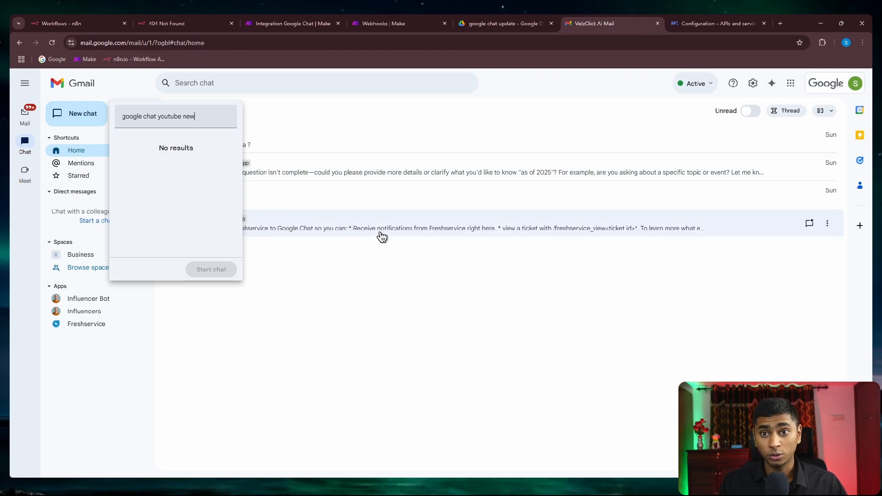
pyautogui.click(703, 24)
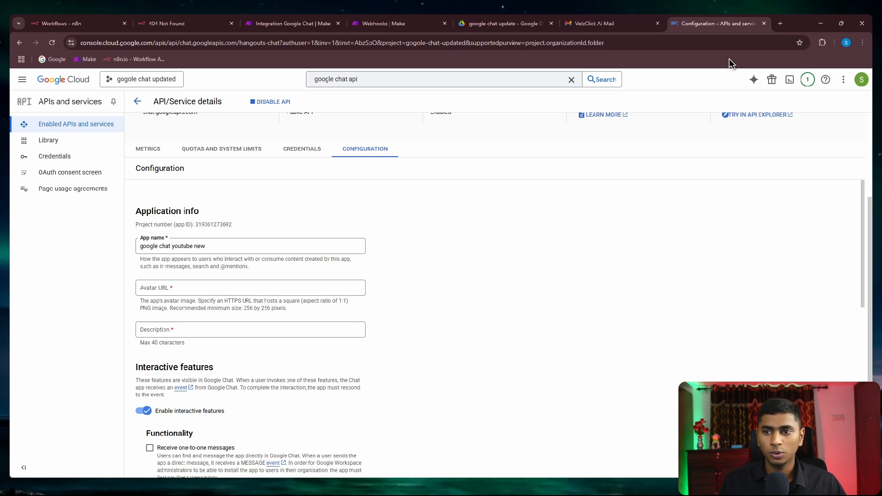
pyautogui.click(779, 23)
# Step: Search Google Images for copyright free avatars and copy the hooded sunglasses avatar's image address
pyautogui.write('copyr')
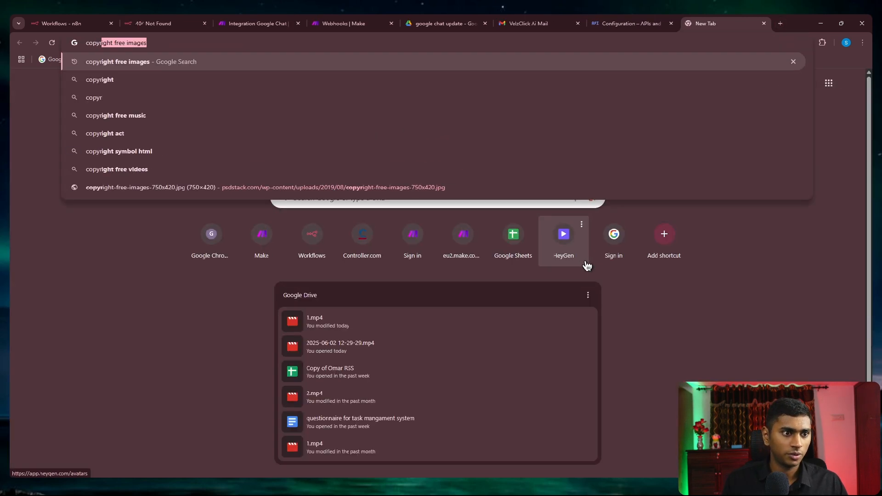
pyautogui.press('Return')
pyautogui.click(143, 120)
pyautogui.click(216, 93)
pyautogui.write('ava')
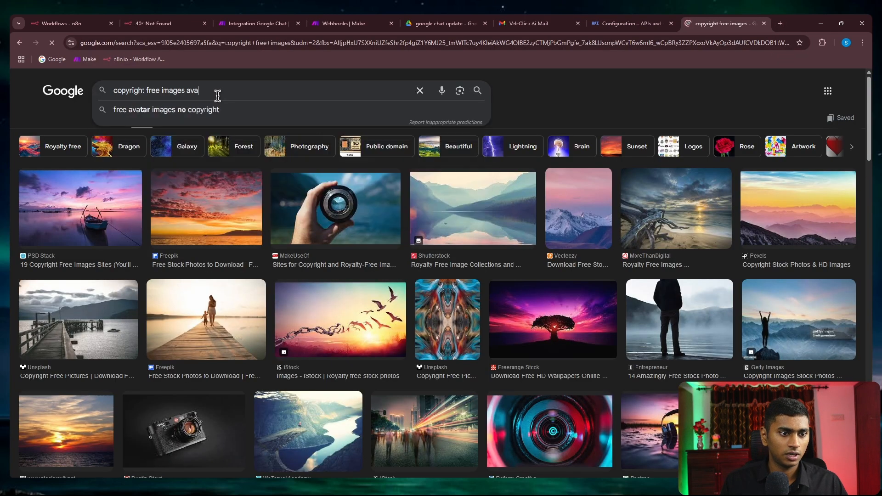
pyautogui.write('tars')
pyautogui.press('Return')
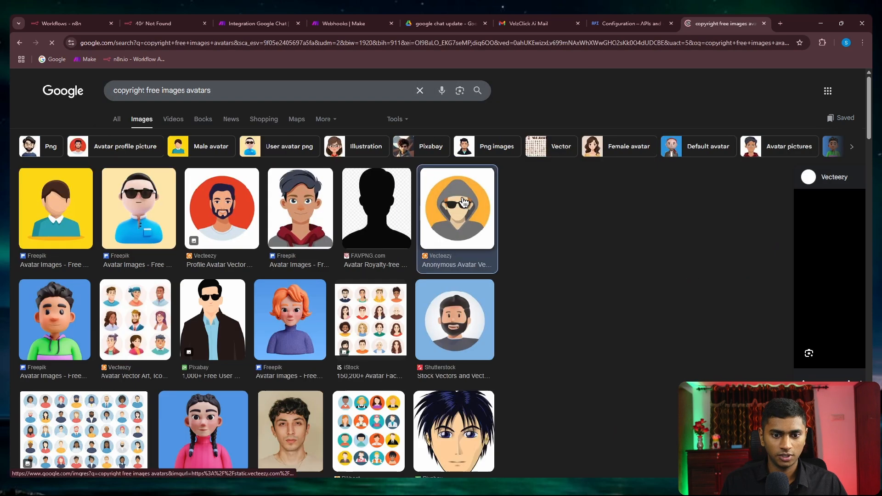
pyautogui.click(464, 214)
pyautogui.rightClick(649, 264)
pyautogui.click(679, 196)
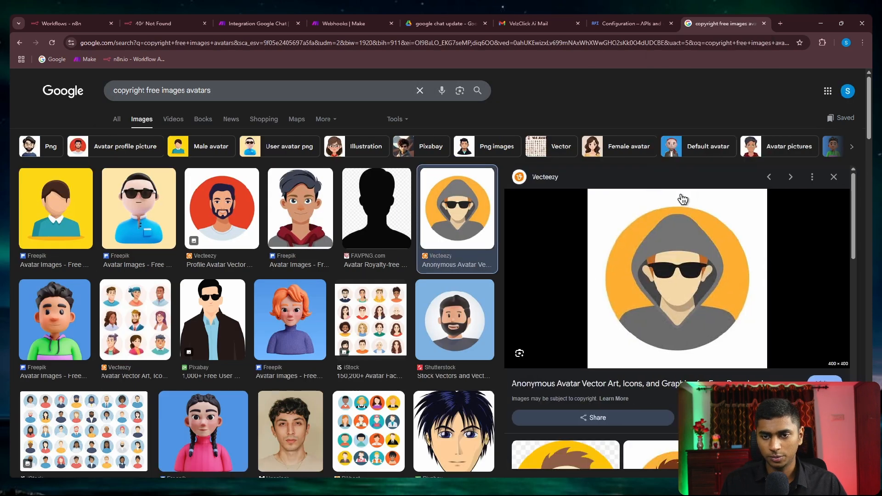
# Step: Paste the copied image address into the Chat app's Avatar URL field
pyautogui.click(614, 23)
pyautogui.click(199, 288)
pyautogui.hotkey('ctrl', 'v')
pyautogui.click(511, 280)
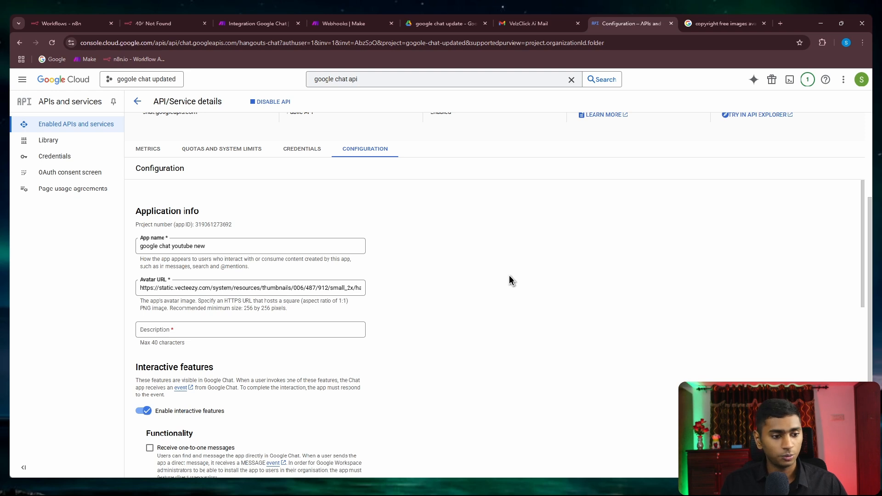
# Step: Enter the app description 'For the purpose of youtube video'
pyautogui.scroll(-2, 510, 280)
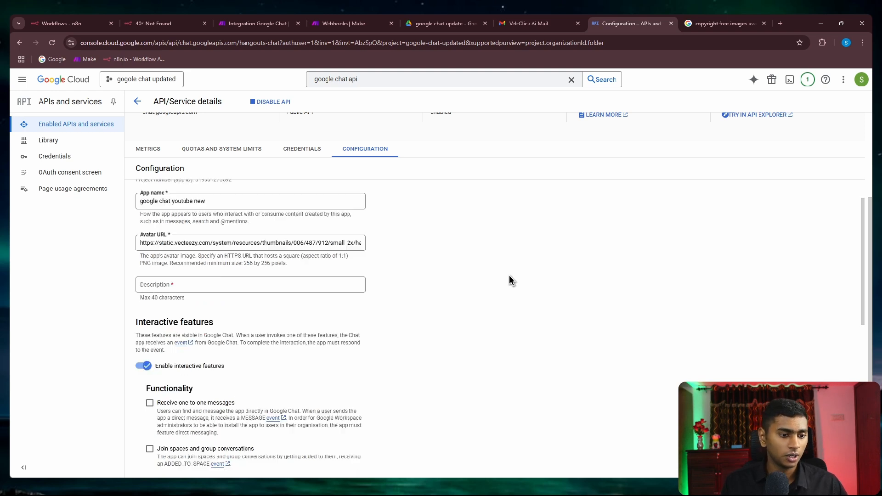
pyautogui.click(320, 247)
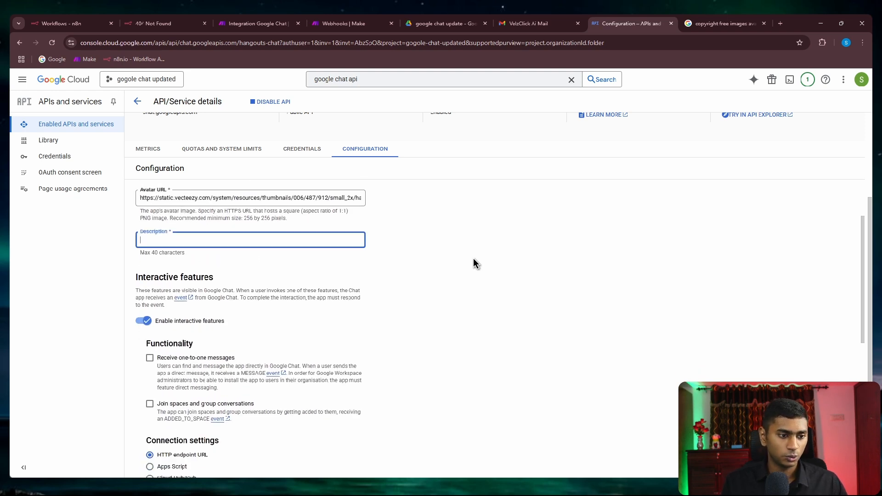
pyautogui.write('For the purpose of youtube video')
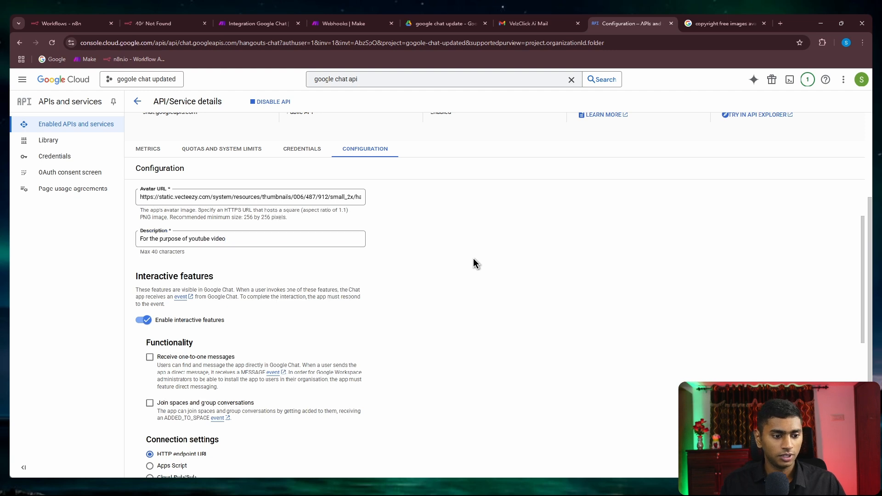
# Step: Enable one-to-one messages, app home, and joining spaces and group conversations
pyautogui.scroll(-2, 474, 263)
pyautogui.click(150, 268)
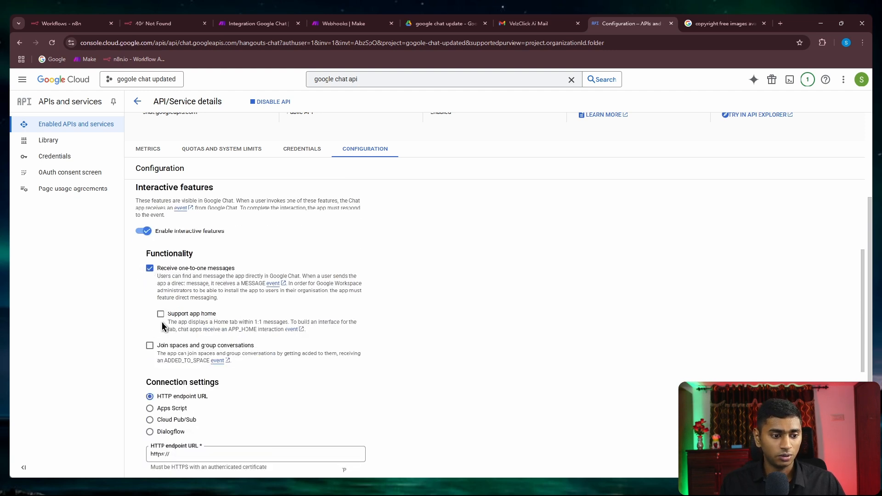
pyautogui.click(150, 346)
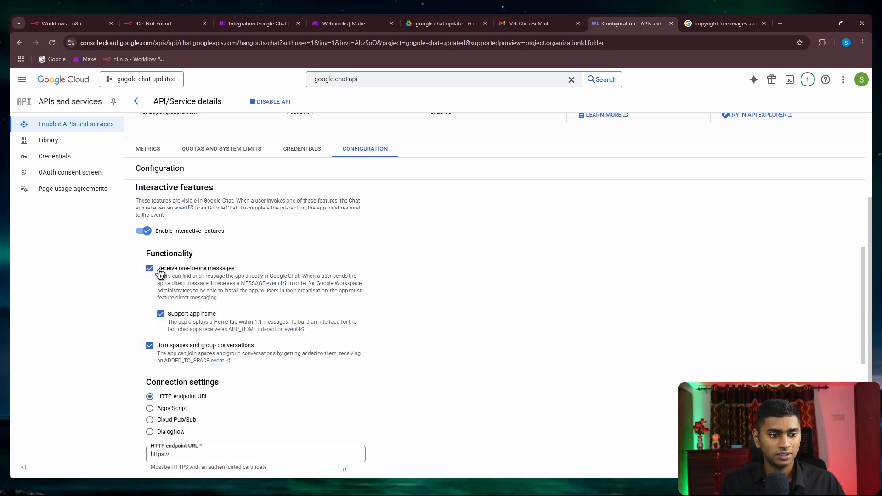
pyautogui.scroll(-3, 486, 269)
pyautogui.scroll(2, 486, 269)
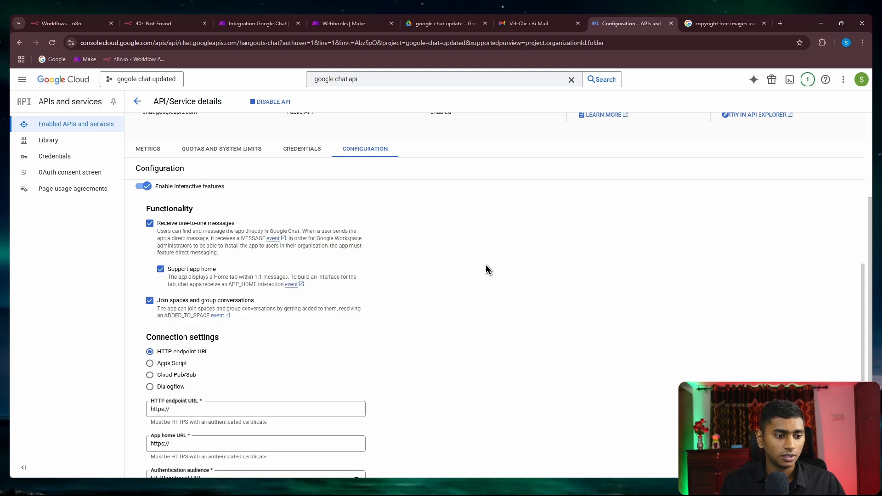
pyautogui.moveTo(228, 252); pyautogui.dragTo(159, 223)
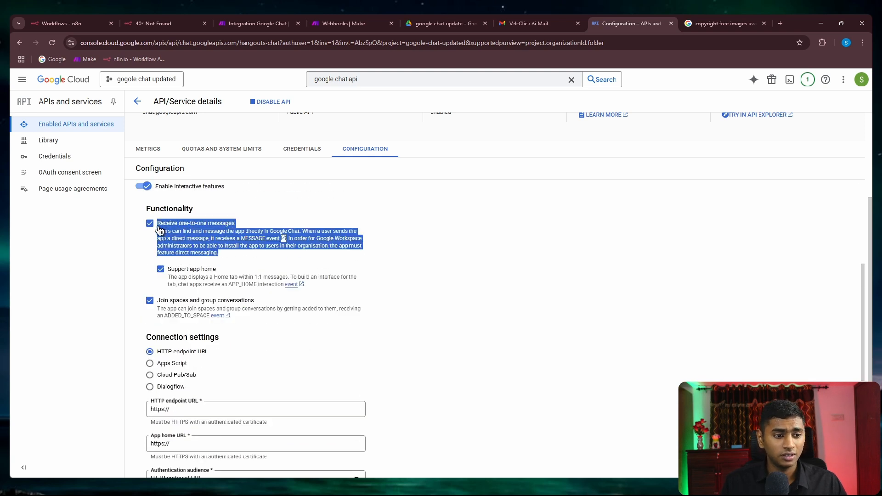
pyautogui.click(516, 272)
pyautogui.scroll(-1, 448, 257)
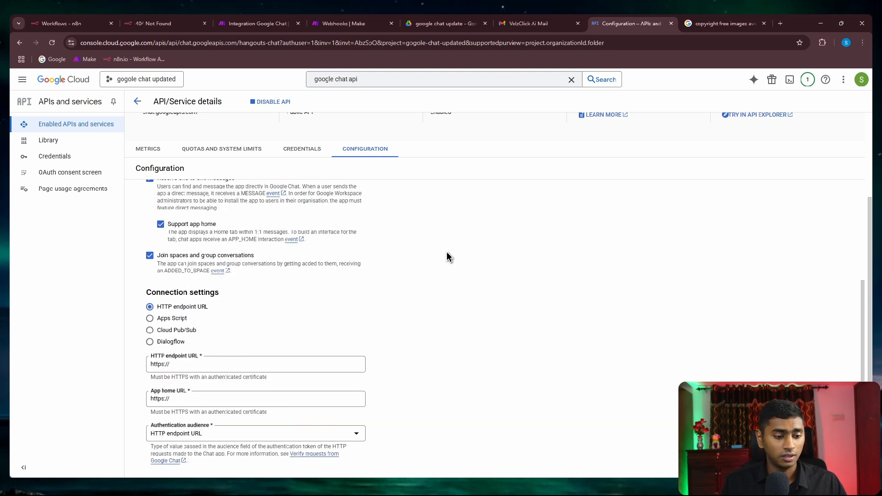
pyautogui.scroll(1, 449, 257)
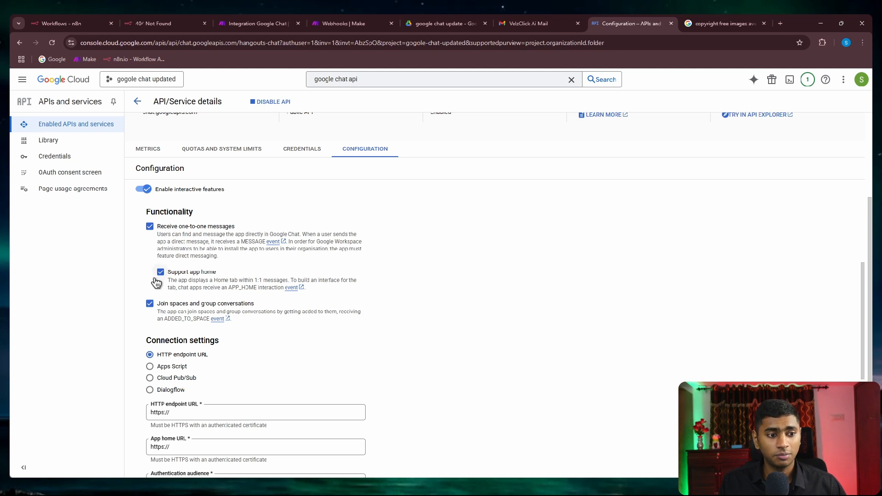
pyautogui.scroll(-3, 434, 233)
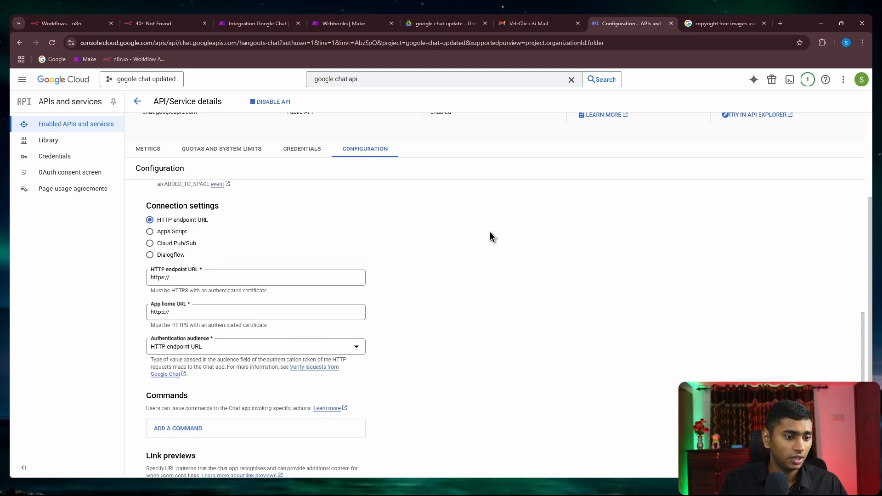
pyautogui.scroll(-1, 497, 233)
pyautogui.scroll(1, 497, 233)
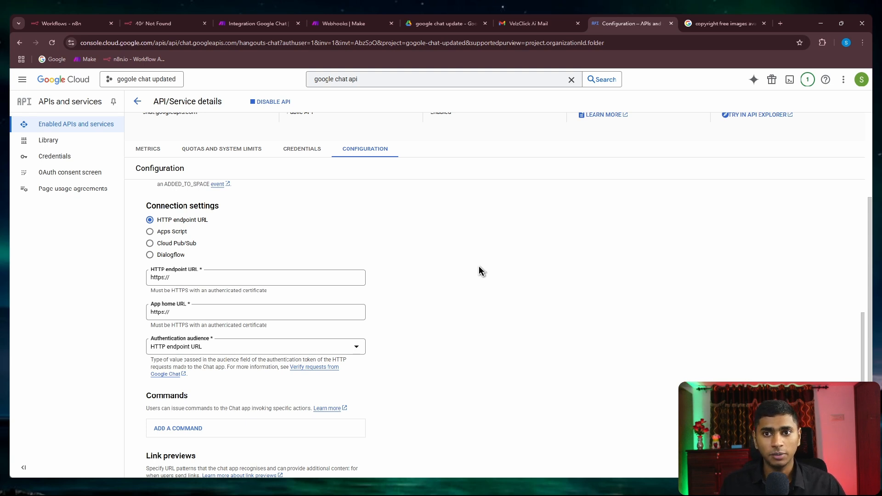
# Step: In Make's Chat Listener, create a webhook named 'youtube tutorial' and copy its URL
pyautogui.click(255, 21)
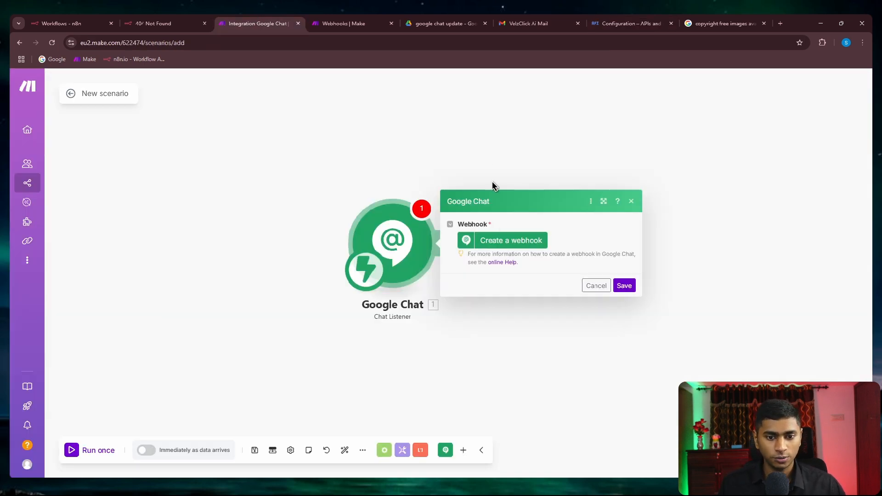
pyautogui.click(503, 240)
pyautogui.tripleClick(607, 210)
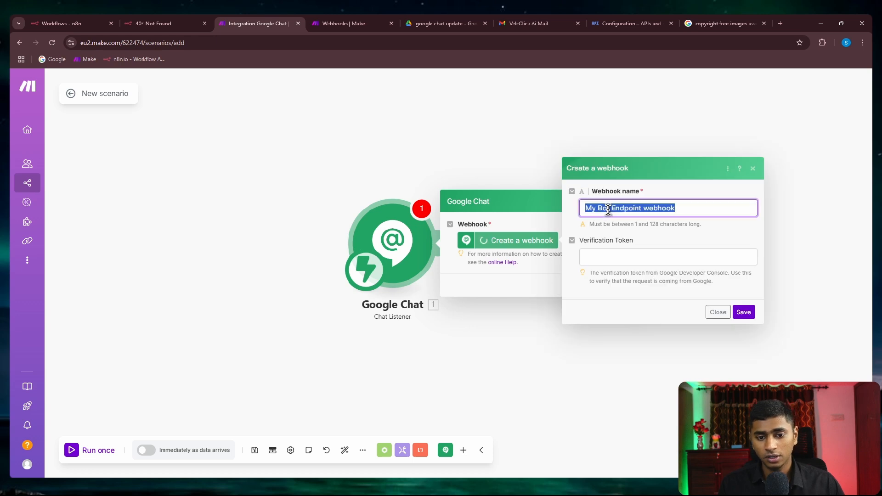
pyautogui.write('youtube tutorial')
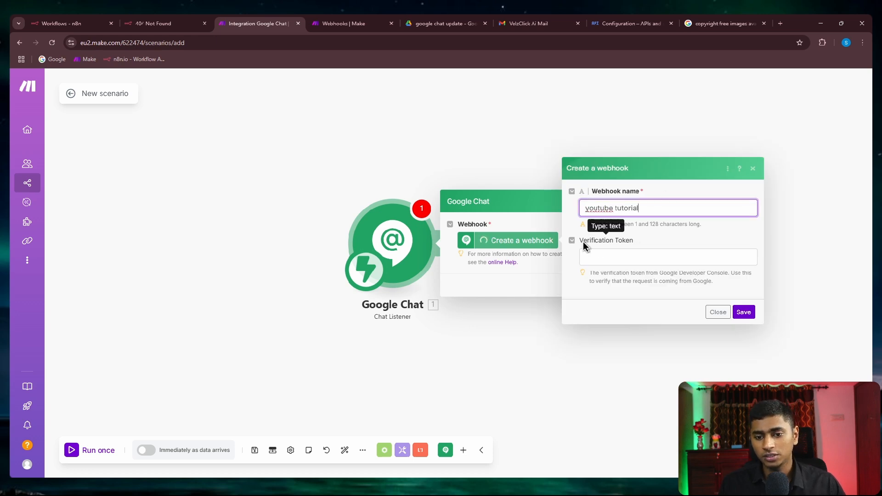
pyautogui.moveTo(580, 240); pyautogui.dragTo(633, 241)
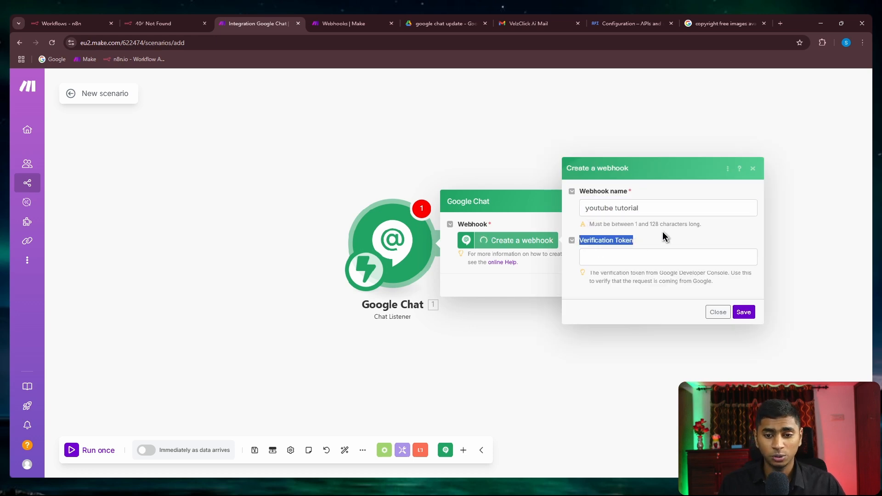
pyautogui.click(744, 311)
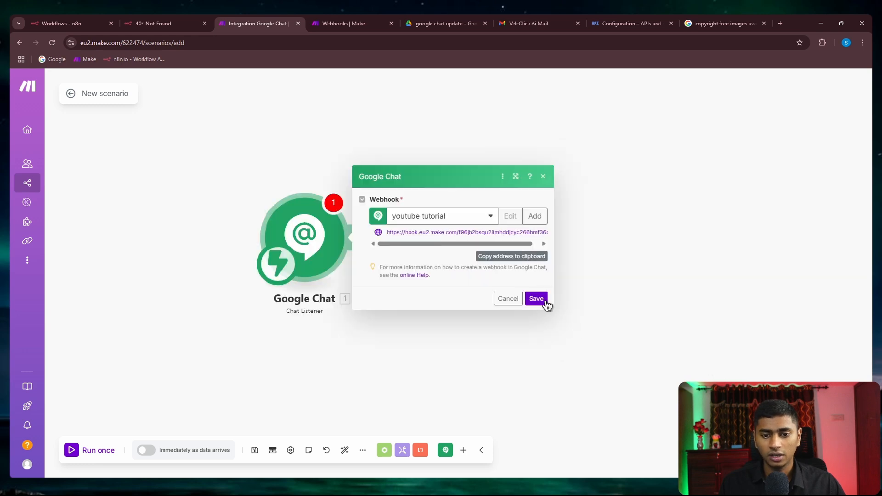
pyautogui.click(513, 256)
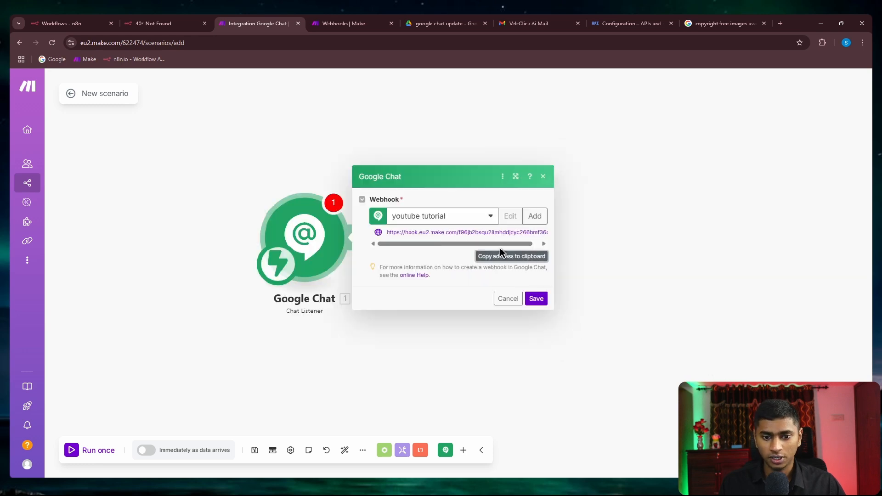
pyautogui.click(615, 26)
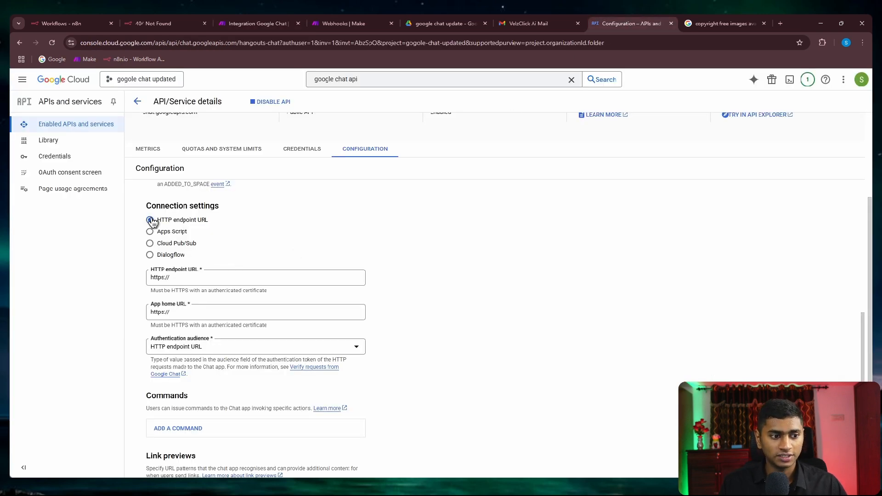
# Step: Paste the Make webhook URL as both the HTTP endpoint URL and App home URL
pyautogui.click(209, 276)
pyautogui.click(209, 312)
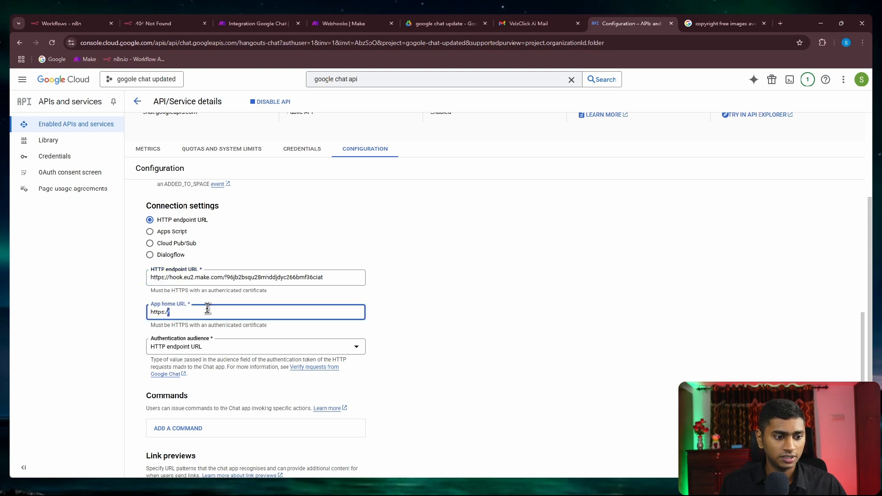
# Step: Start a new quick command, then delete the unfinished command
pyautogui.scroll(-4, 409, 263)
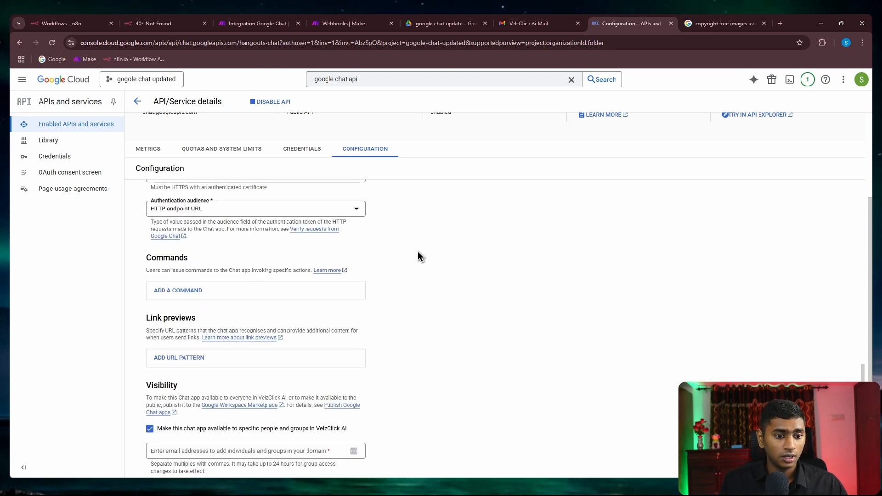
pyautogui.click(234, 255)
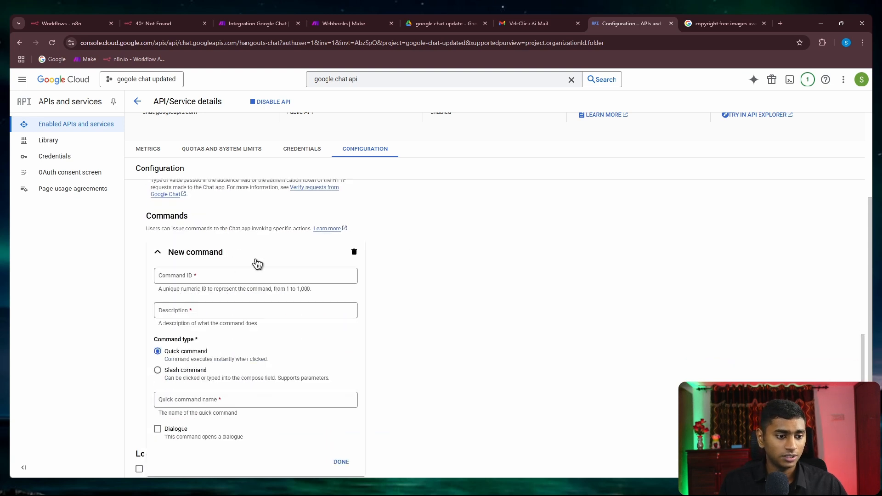
pyautogui.scroll(-2, 340, 262)
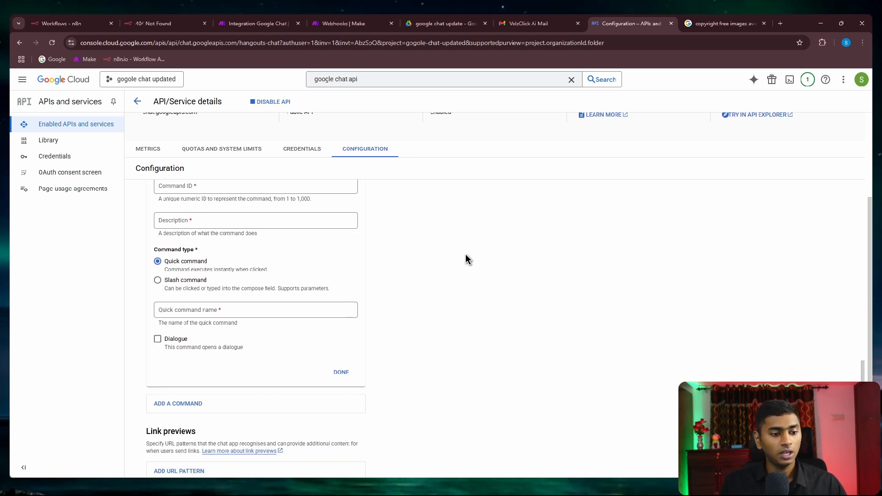
pyautogui.click(270, 307)
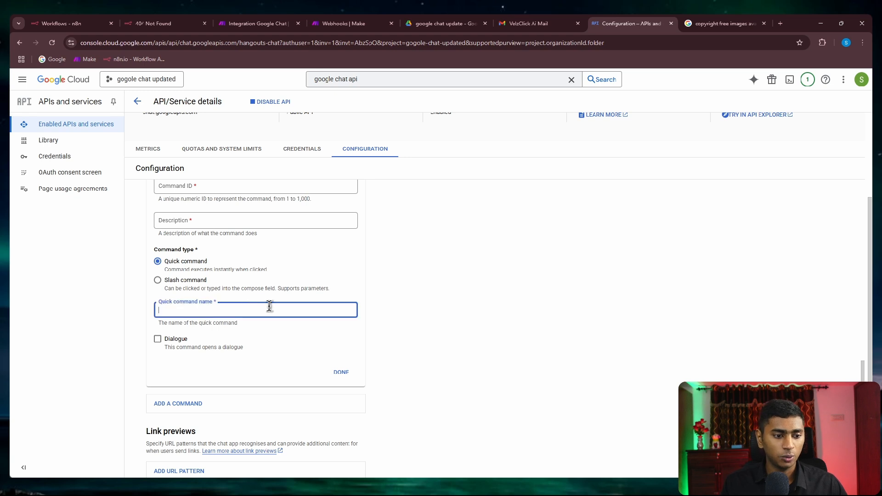
pyautogui.scroll(3, 368, 297)
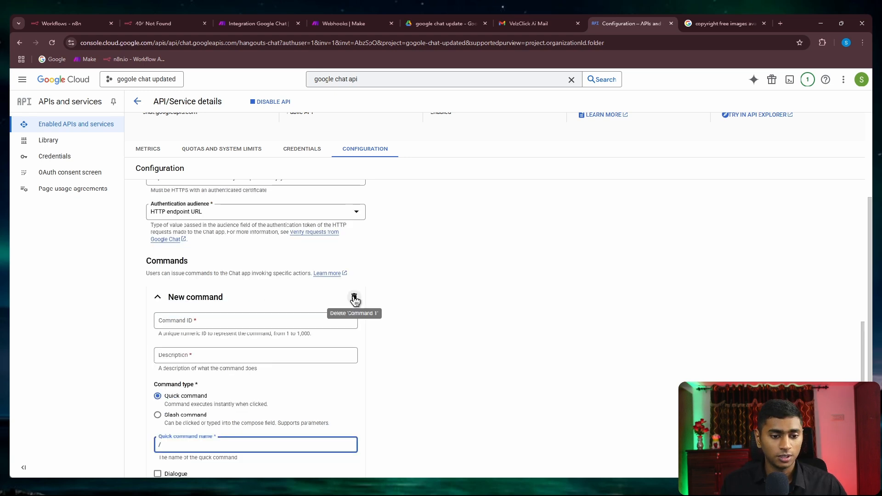
pyautogui.click(354, 298)
# Step: Turn on error logging, restrict visibility to the user's e-mail address, and save the configuration
pyautogui.scroll(-2, 250, 252)
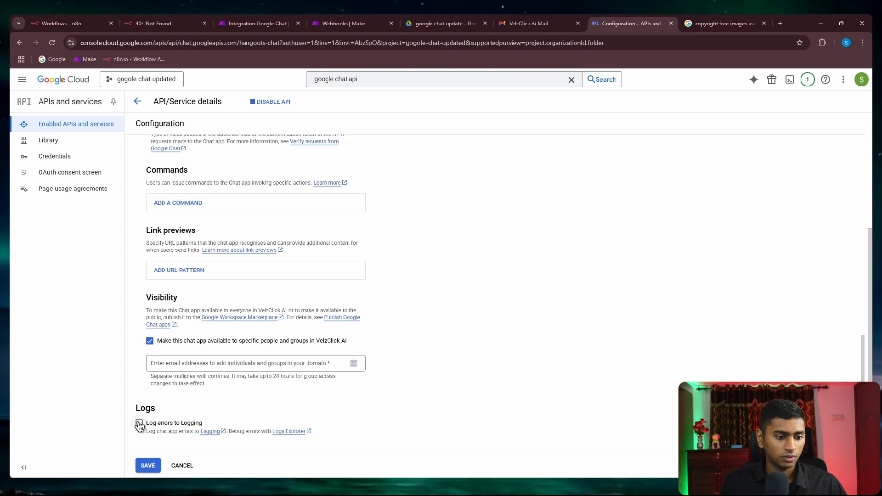
pyautogui.click(139, 424)
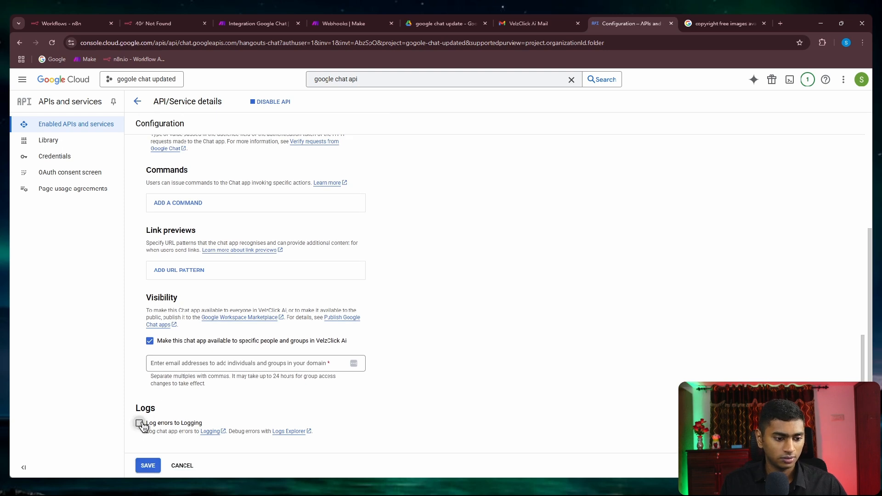
pyautogui.click(197, 357)
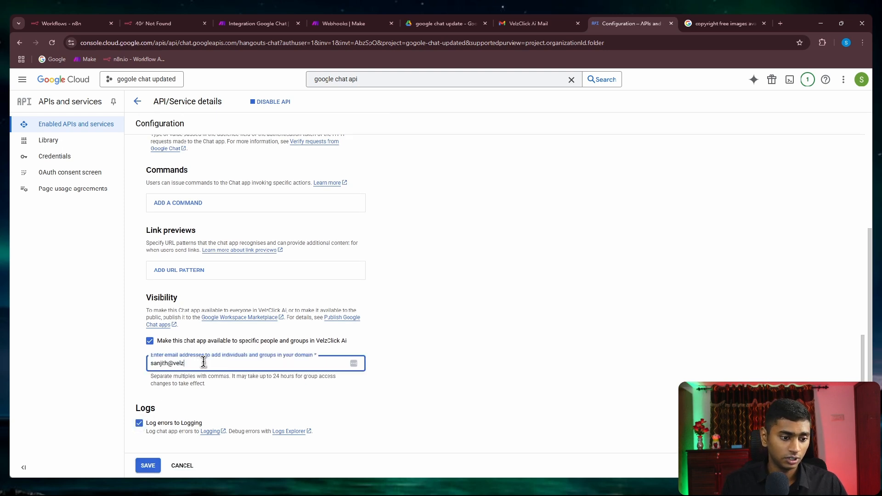
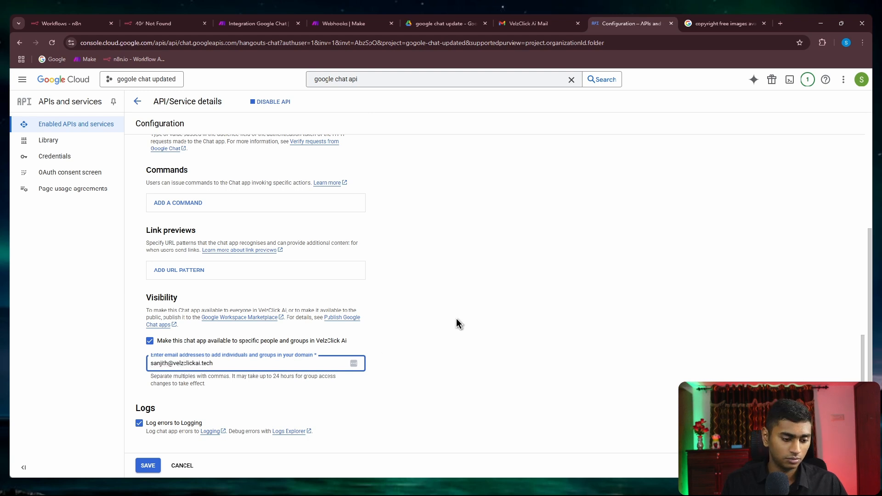
pyautogui.scroll(15, 471, 321)
pyautogui.scroll(-12, 457, 283)
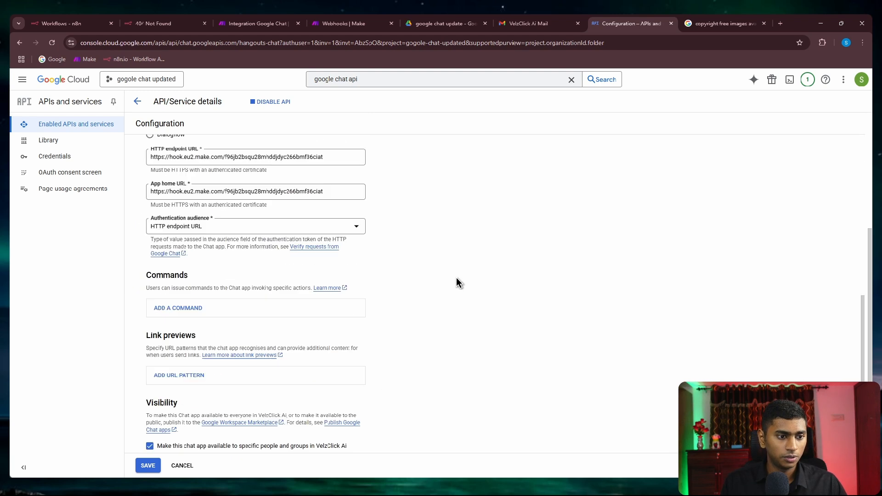
pyautogui.click(153, 465)
# Step: Copy the Chat app's name from the saved configuration
pyautogui.scroll(12, 299, 364)
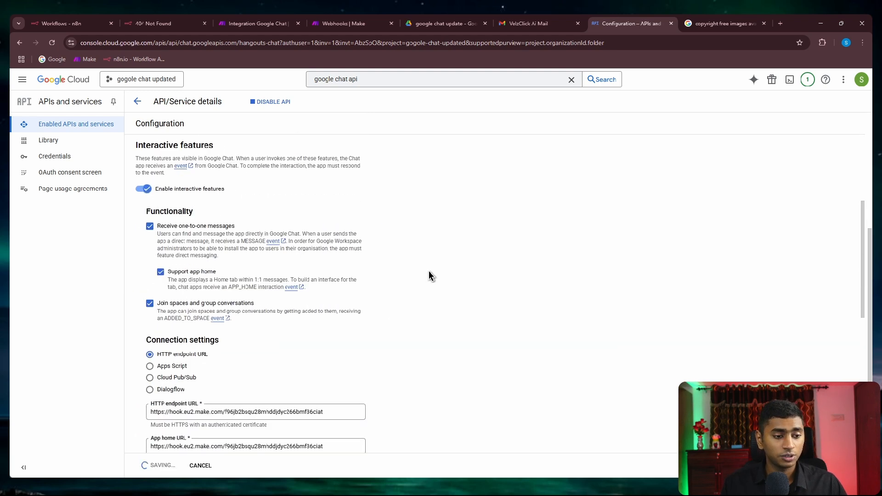
pyautogui.click(260, 201)
pyautogui.hotkey('ctrl', 'a')
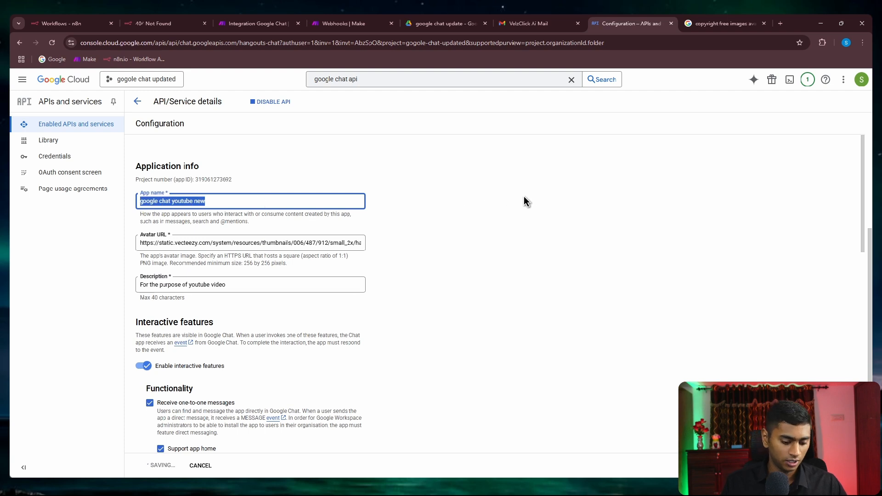
pyautogui.click(523, 202)
pyautogui.scroll(-10, 522, 206)
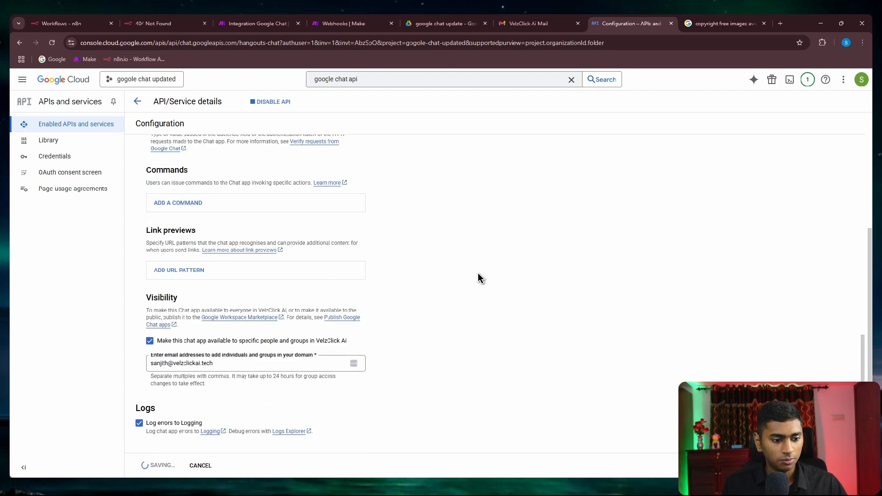
pyautogui.scroll(15, 478, 276)
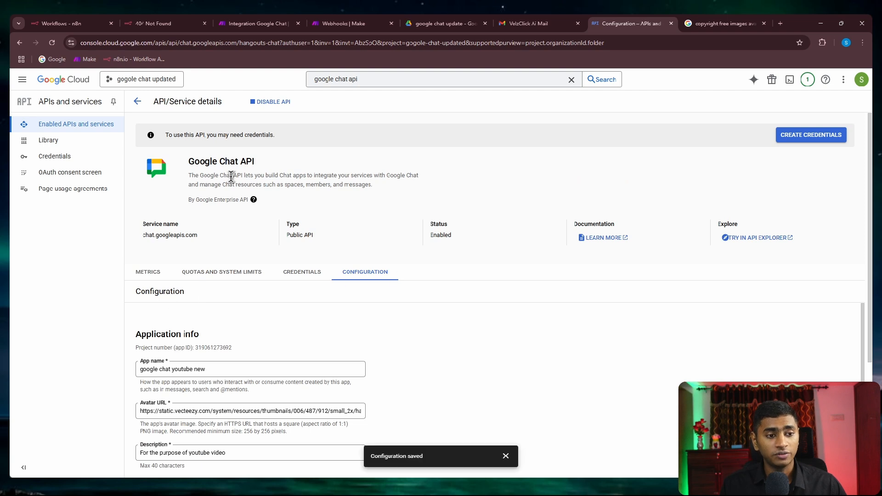
pyautogui.scroll(-2, 414, 278)
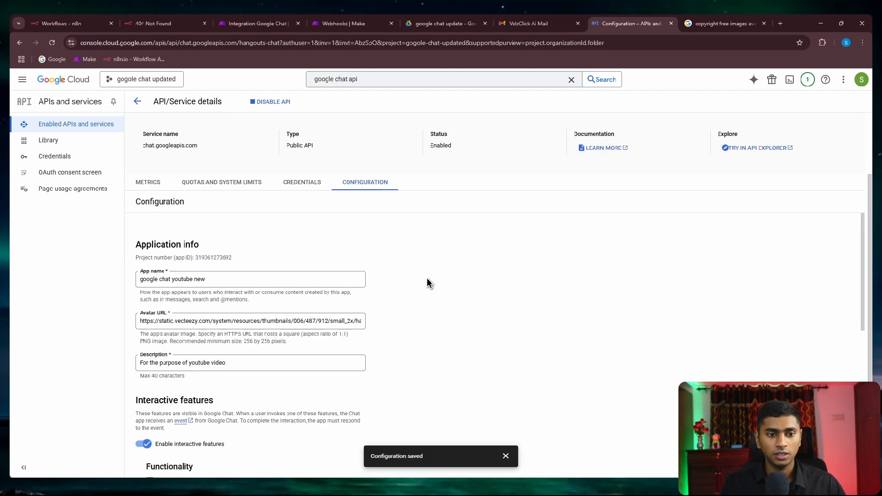
pyautogui.scroll(-9, 426, 278)
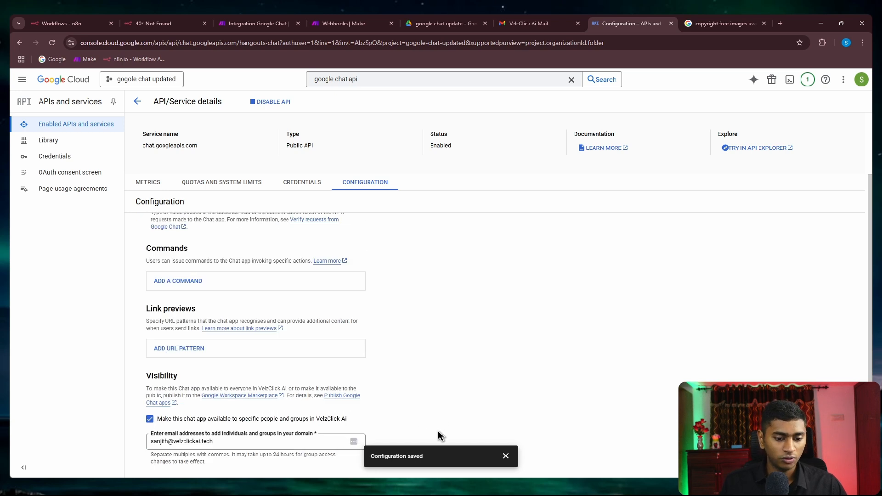
# Step: Reload Gmail Chat and open a new direct chat with the google chat youtube new app
pyautogui.click(526, 21)
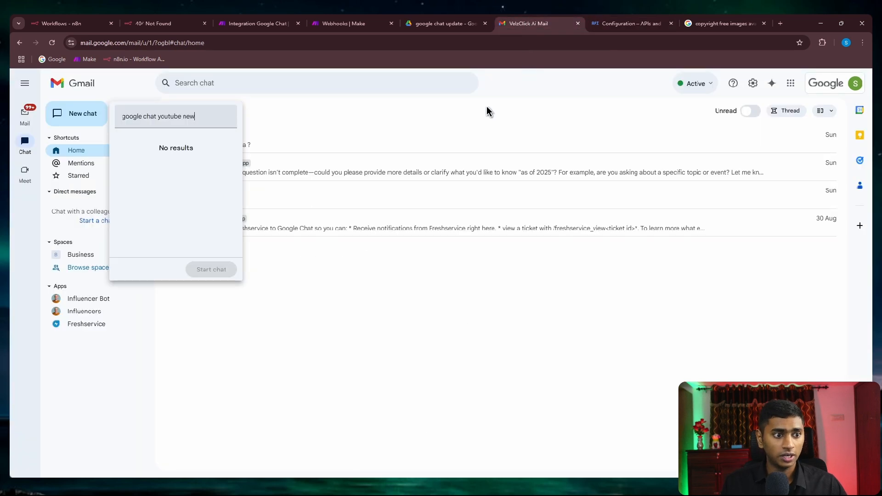
pyautogui.click(51, 43)
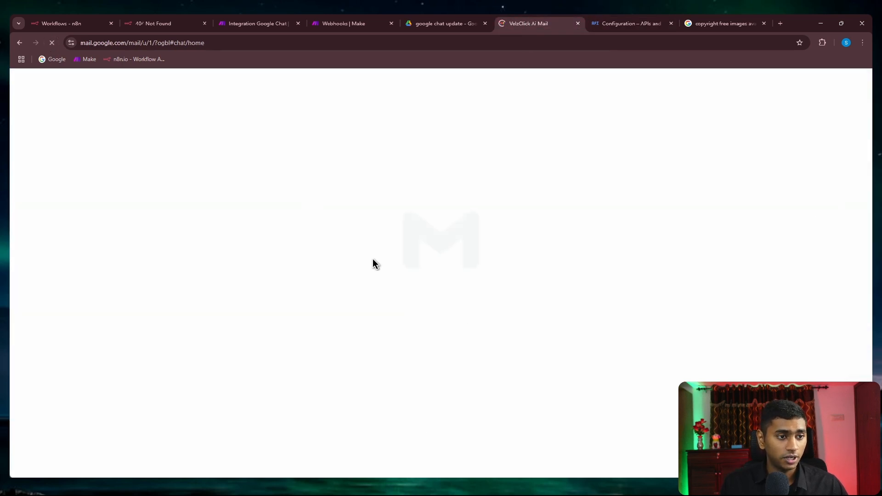
pyautogui.click(99, 115)
pyautogui.write('google chat youtube new')
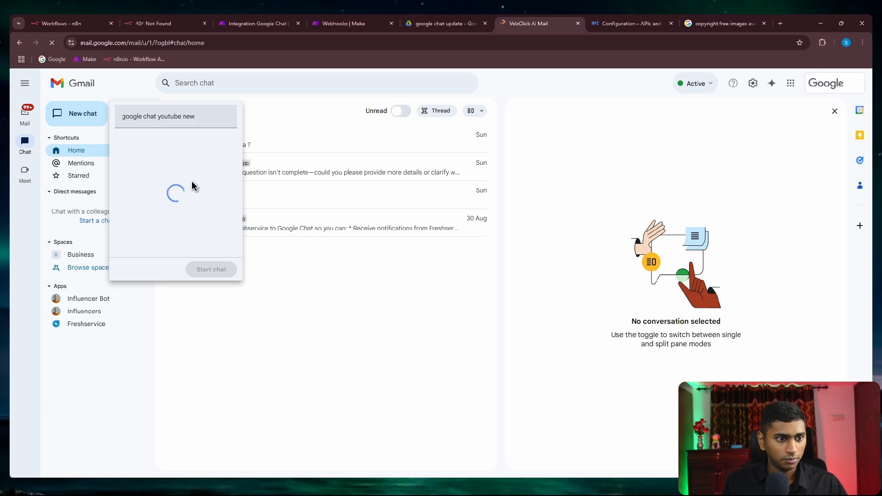
pyautogui.click(192, 159)
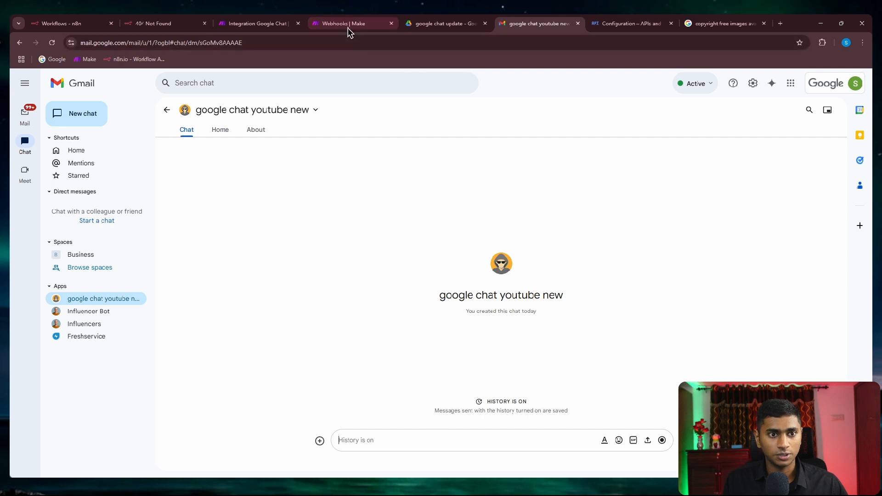
# Step: Close the webhook dialog in Make and run the scenario once to await data
pyautogui.click(253, 24)
pyautogui.click(537, 299)
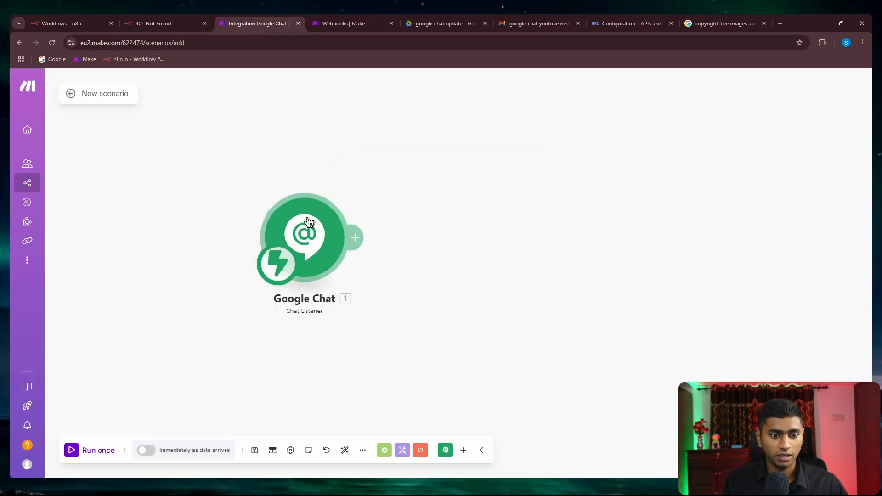
pyautogui.click(71, 451)
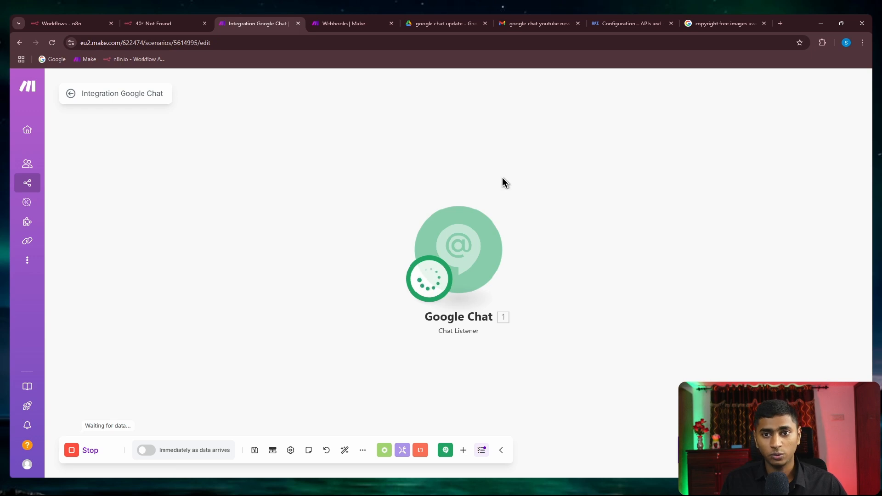
# Step: Send the app the message 'Hi how are you doing?'
pyautogui.click(616, 24)
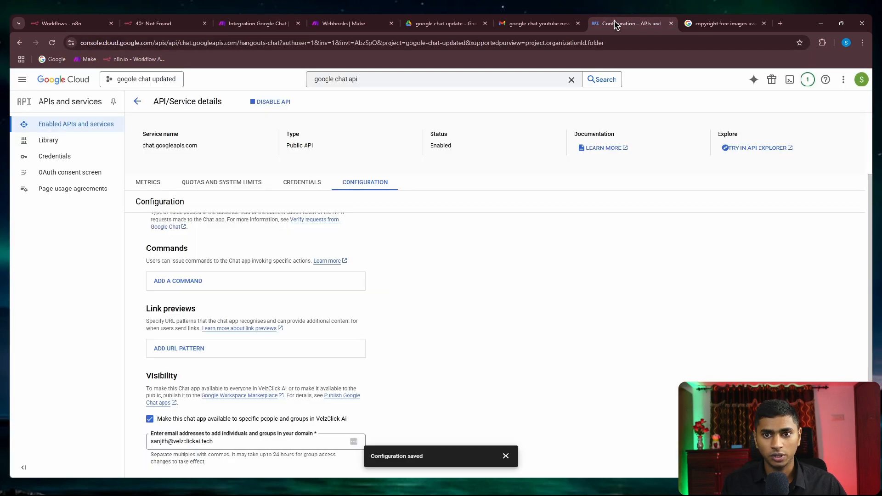
pyautogui.click(519, 23)
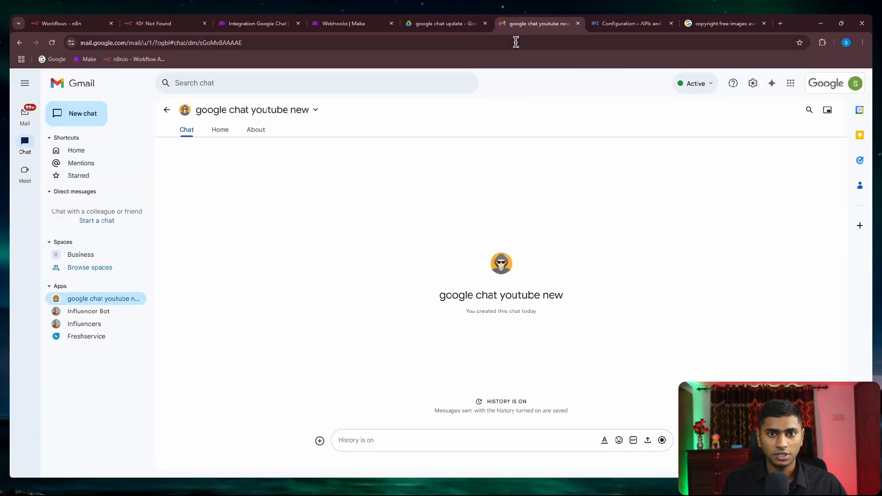
pyautogui.write('Hi how are you doing?')
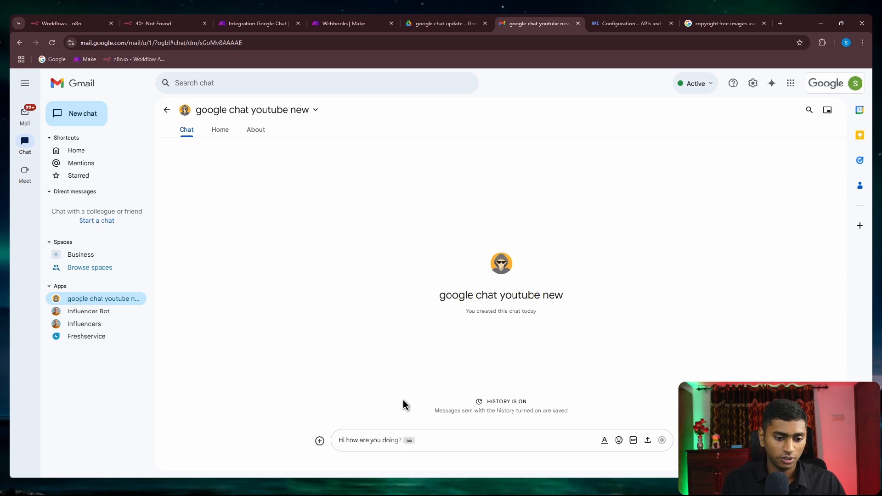
pyautogui.press('Return')
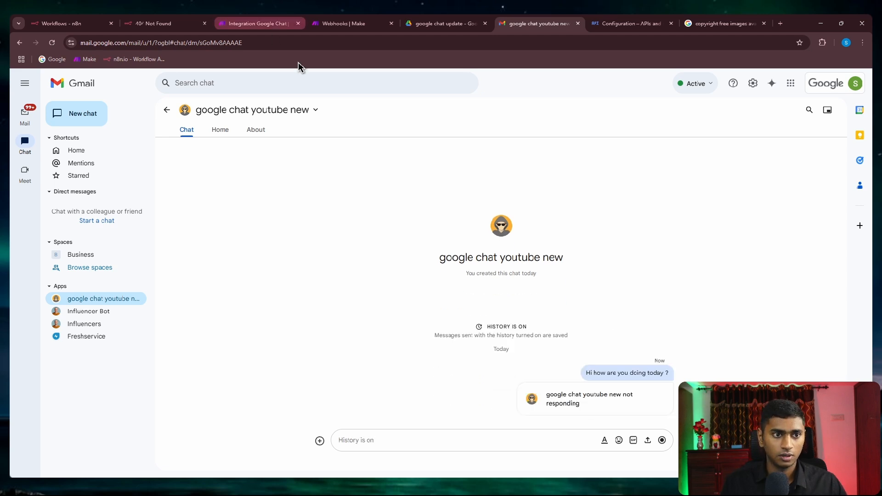
# Step: Inspect the captured test message's Sender and Space details in the Chat Listener output
pyautogui.click(260, 23)
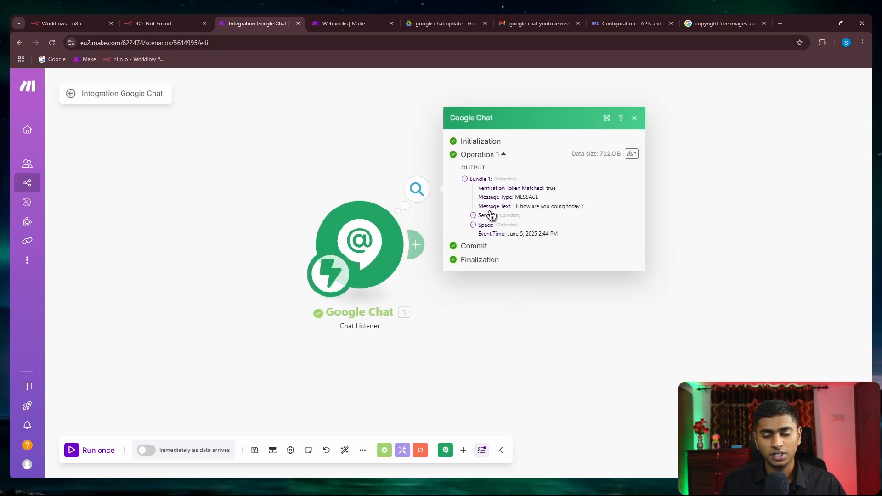
pyautogui.click(492, 215)
pyautogui.click(490, 254)
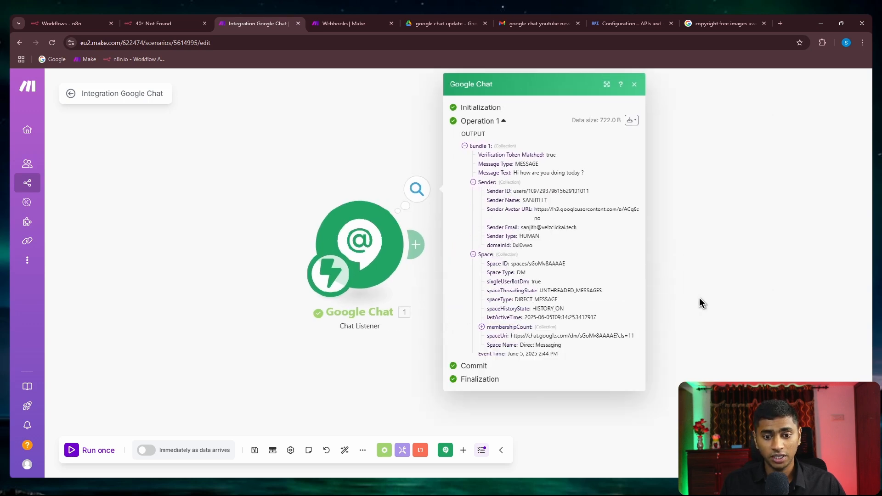
# Step: Add a Google Chat Chat Response module after the listener with a fixed reply message
pyautogui.click(416, 244)
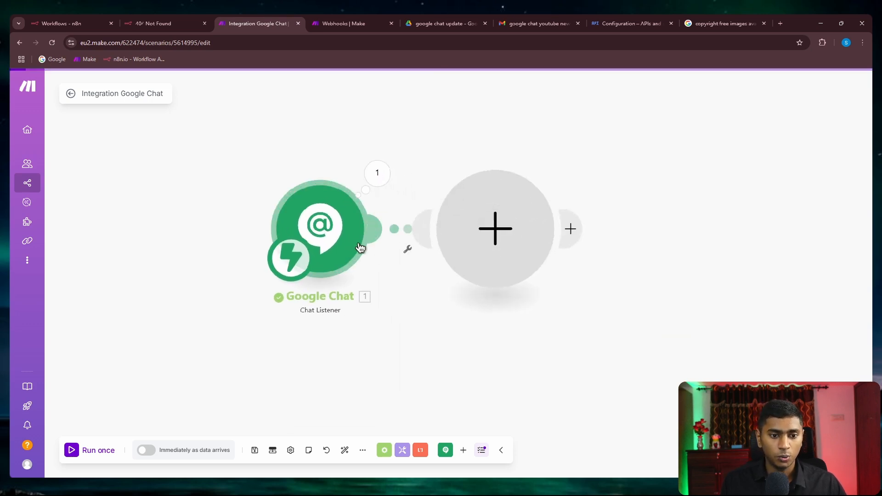
pyautogui.click(589, 147)
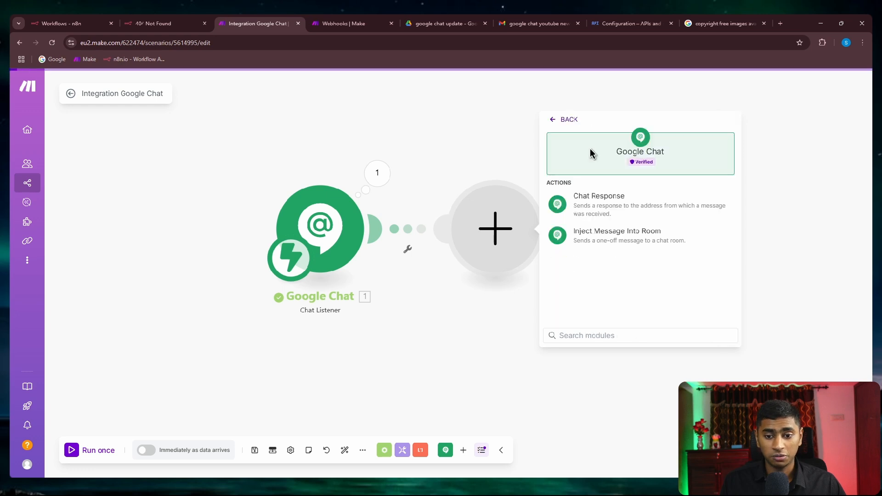
pyautogui.click(622, 212)
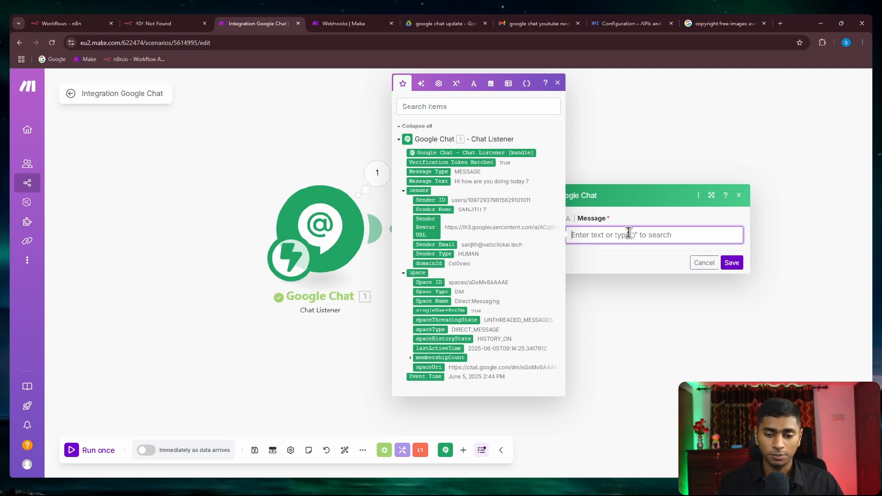
pyautogui.write('hi i am good, thank you!')
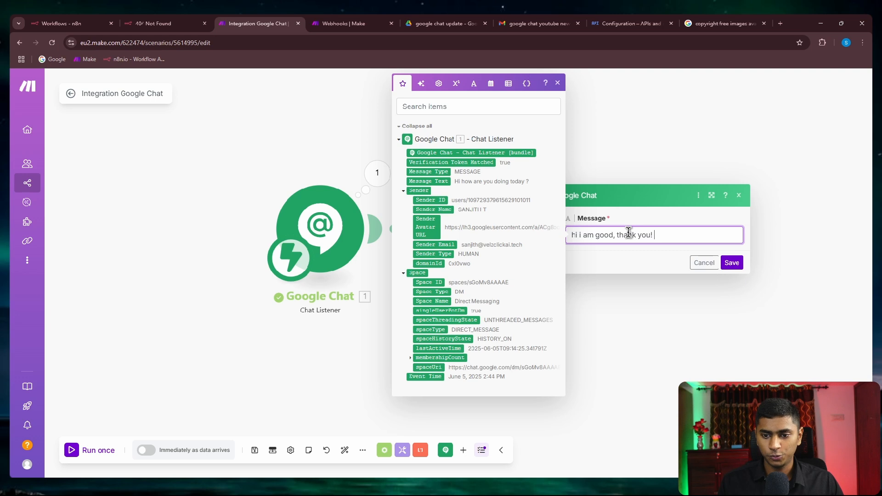
pyautogui.click(731, 263)
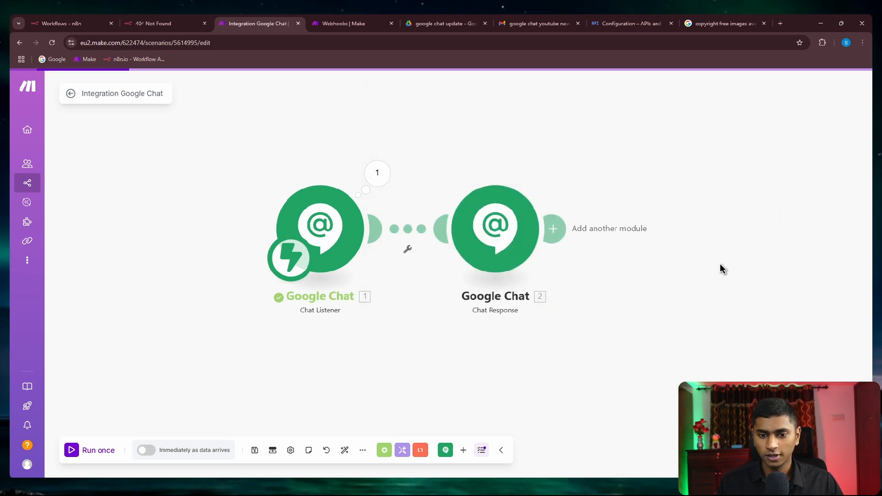
# Step: Delete the old queued webhook data and save the Immediately run schedule
pyautogui.click(147, 452)
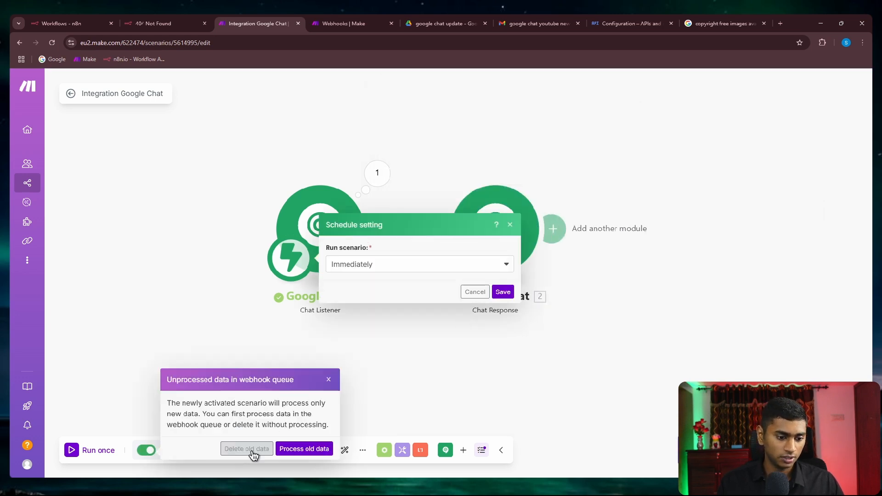
pyautogui.click(250, 450)
pyautogui.click(532, 164)
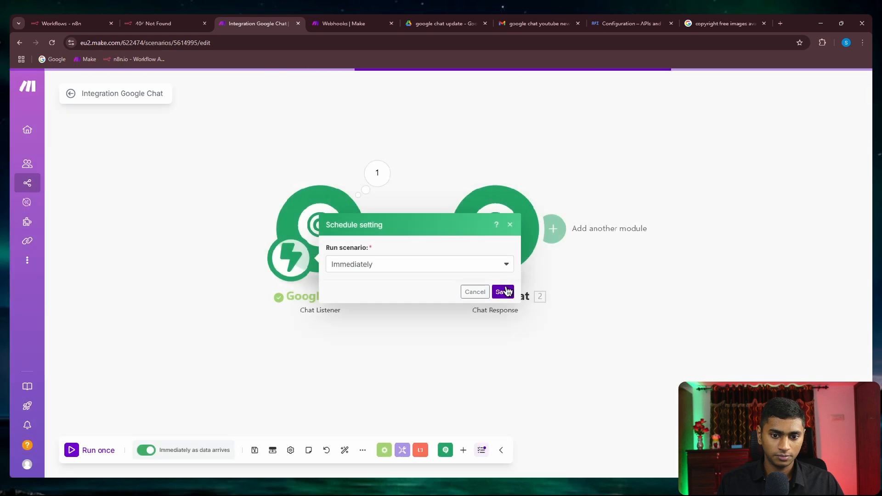
pyautogui.click(502, 291)
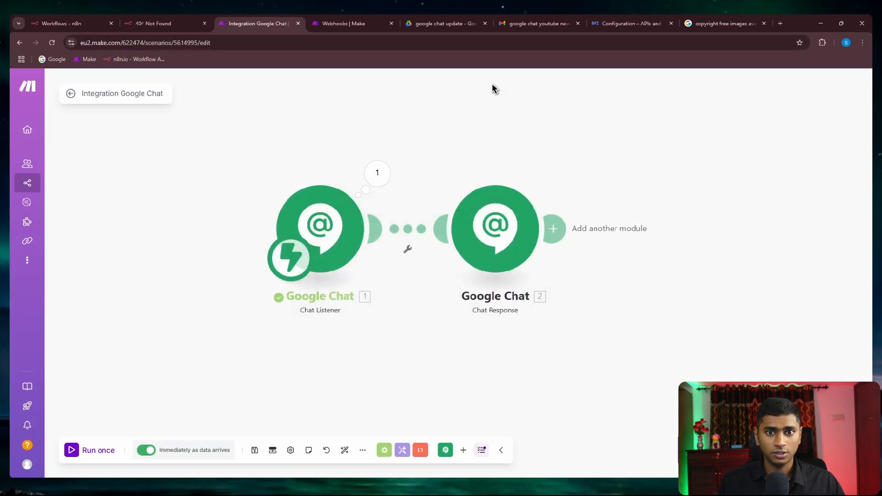
pyautogui.click(528, 23)
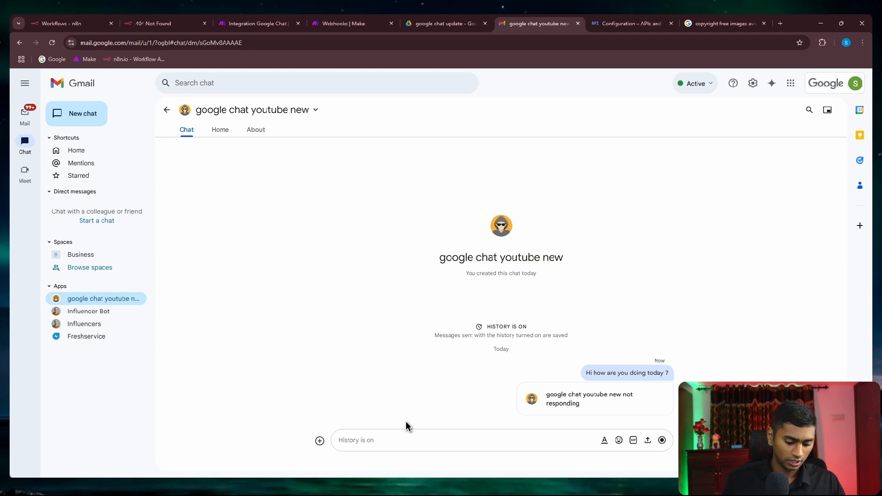
# Step: Send 'hi', 'hello' and 'hi' to the bot, each answered with 'hi i am good, thank you!'
pyautogui.write('hi')
pyautogui.press('Return')
pyautogui.write('hell')
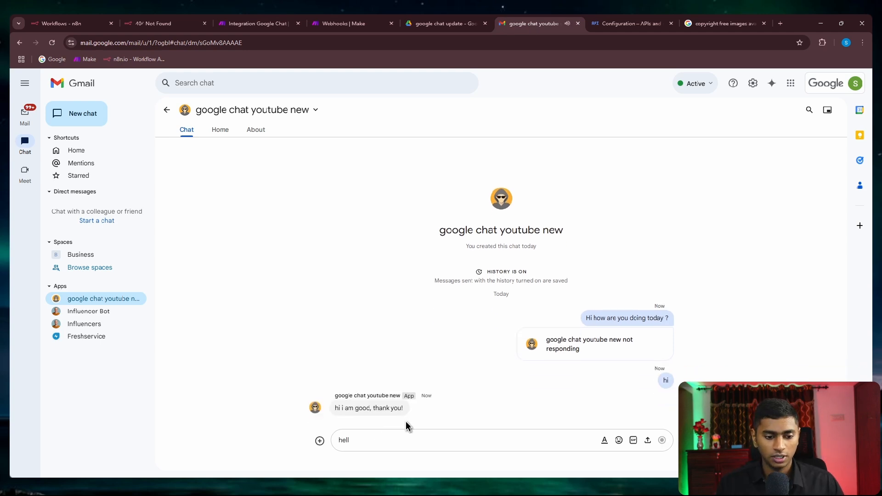
pyautogui.write('o')
pyautogui.press('Return')
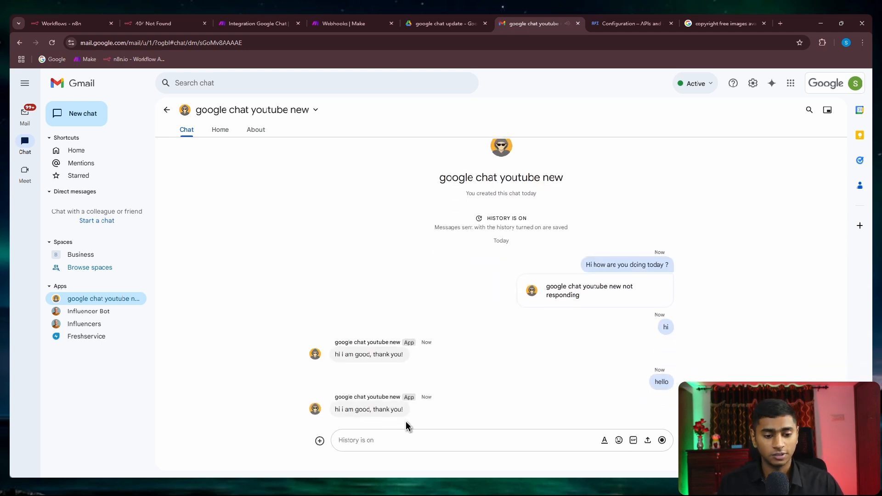
pyautogui.write('hi')
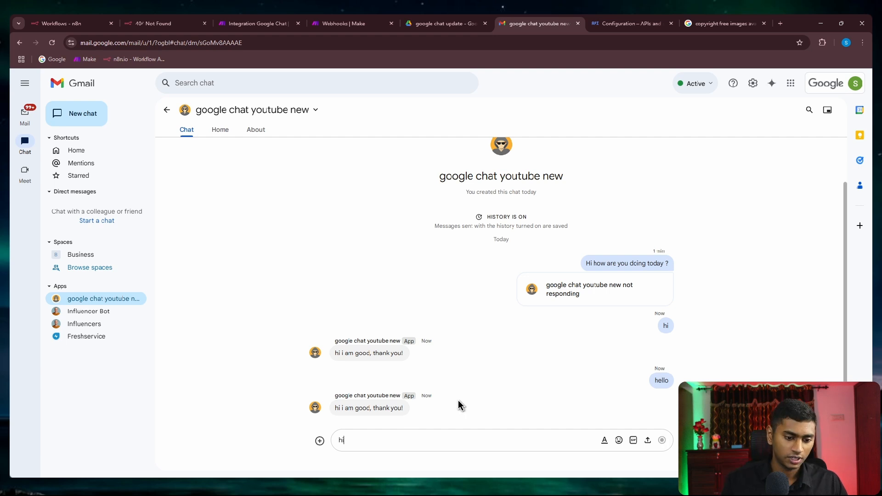
pyautogui.press('Return')
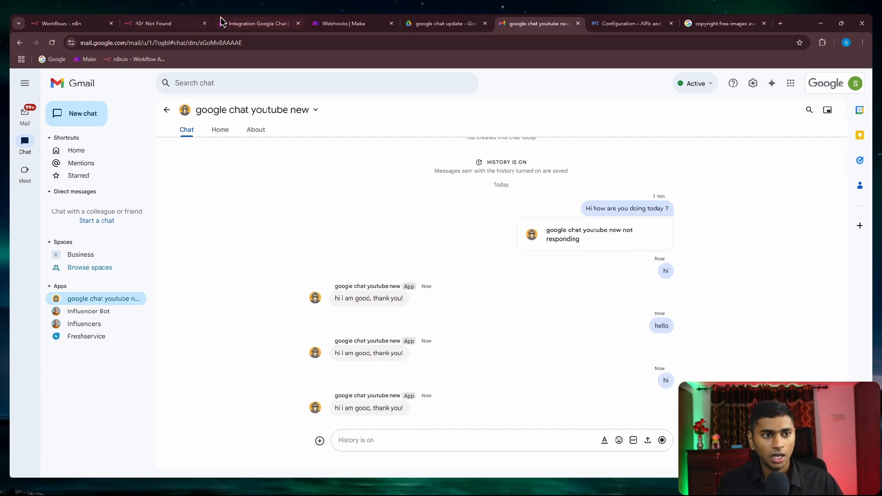
pyautogui.click(248, 19)
# Step: Insert an OpenAI (ChatGPT, Whisper, DALL-E) Create a Completion module between listener and Chat Response
pyautogui.rightClick(408, 224)
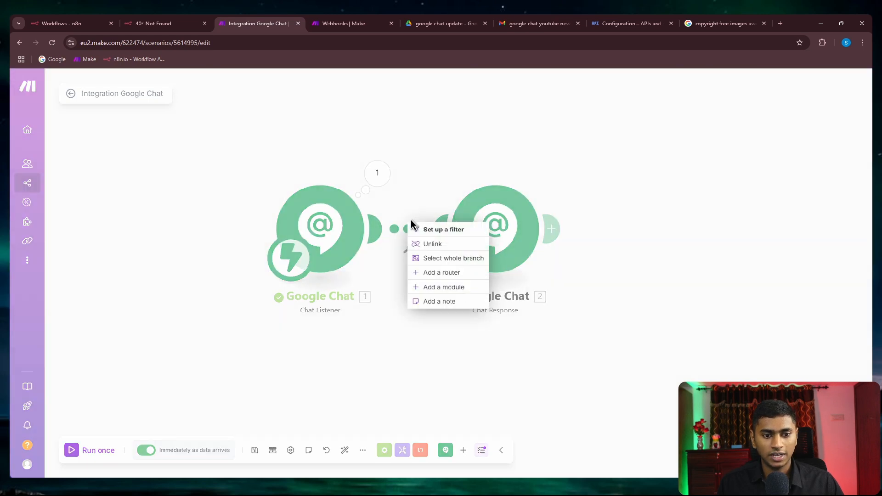
pyautogui.click(436, 291)
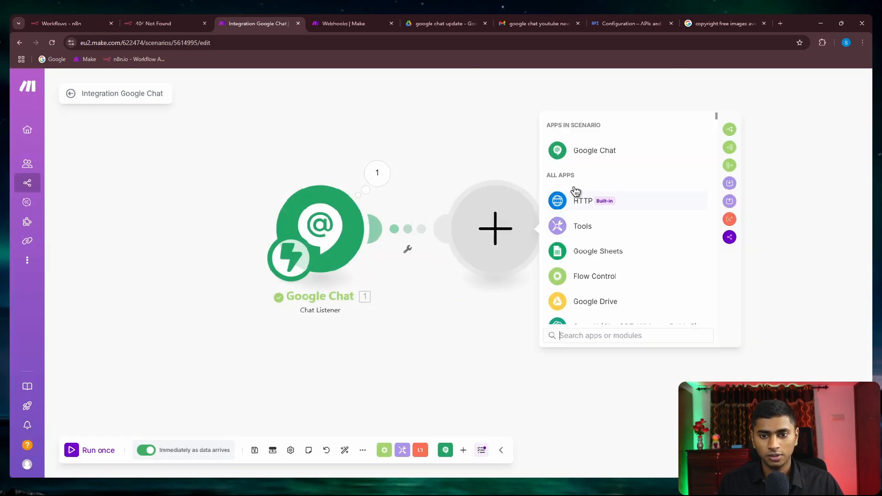
pyautogui.scroll(-1, 592, 253)
pyautogui.click(588, 281)
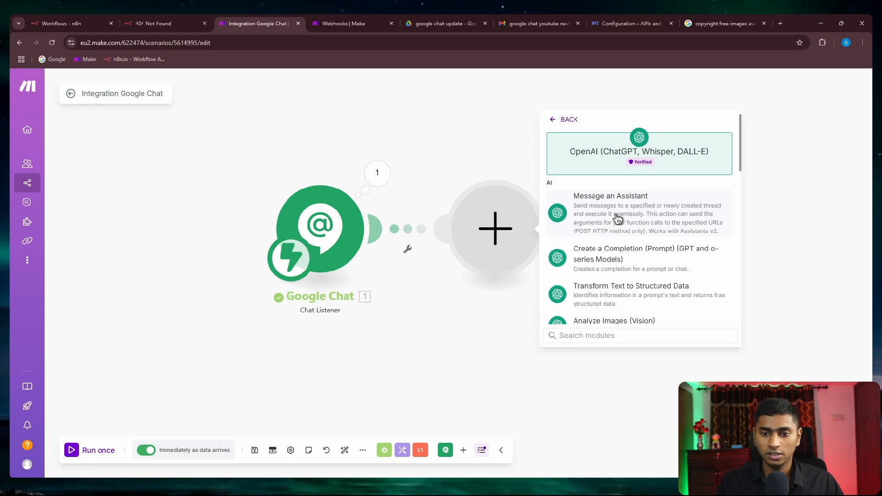
pyautogui.click(610, 263)
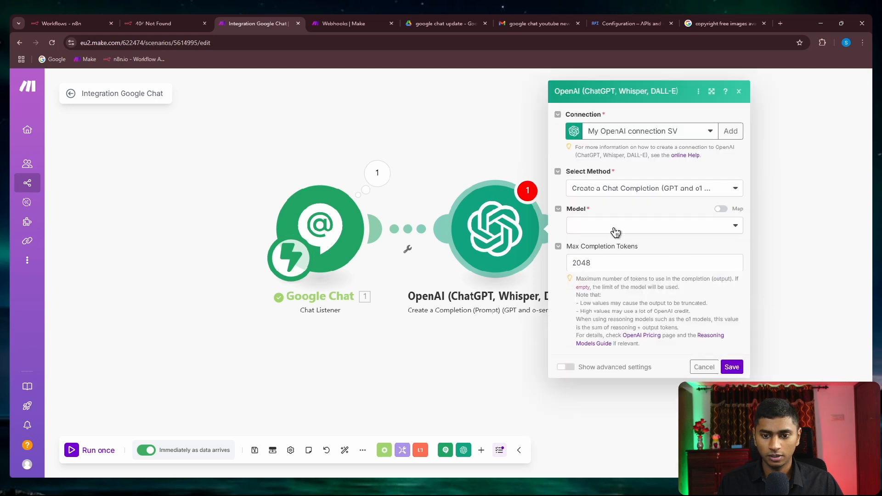
# Step: Set the OpenAI model to gpt-4.1 with a User message that maps 1. Message Text into the prompt
pyautogui.click(615, 226)
pyautogui.scroll(-6, 612, 297)
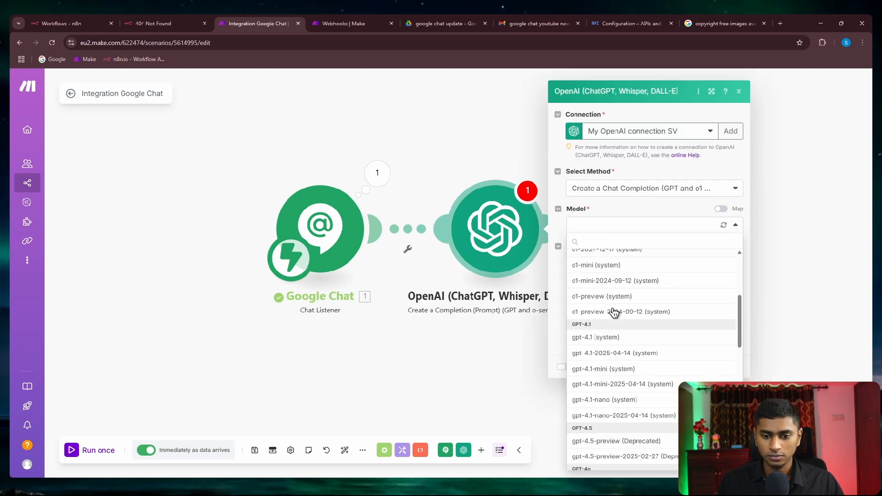
pyautogui.click(614, 261)
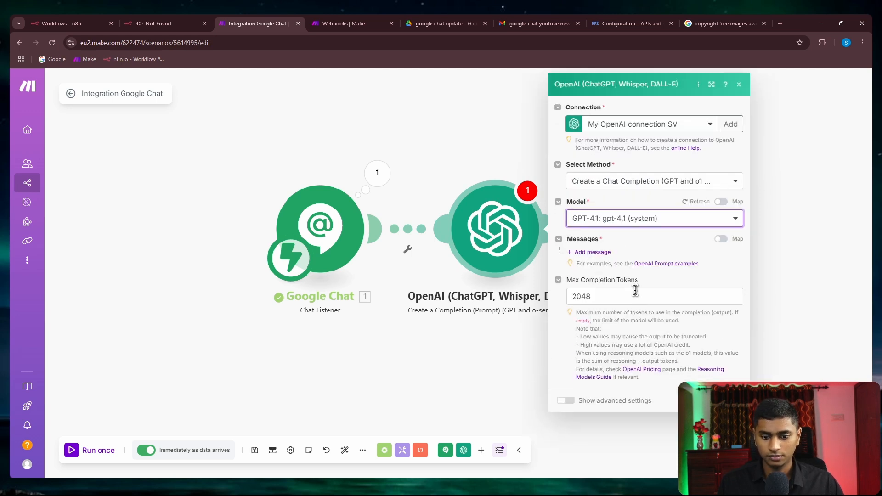
pyautogui.click(616, 283)
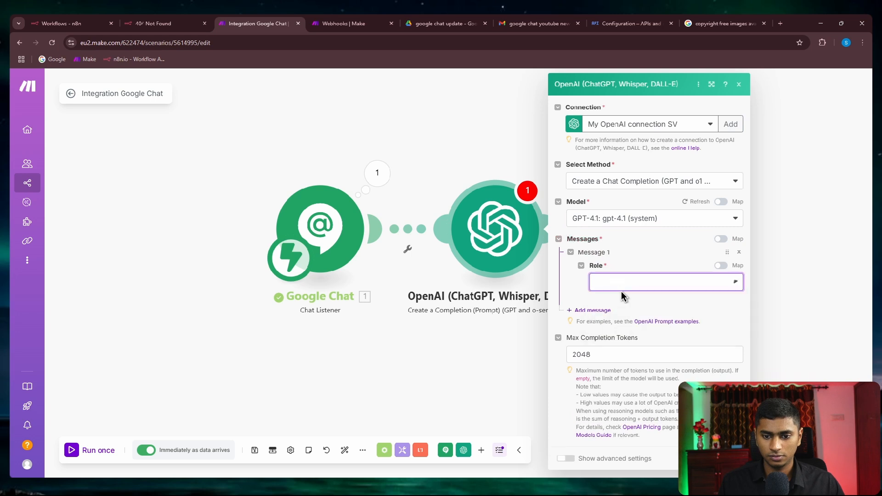
pyautogui.click(621, 298)
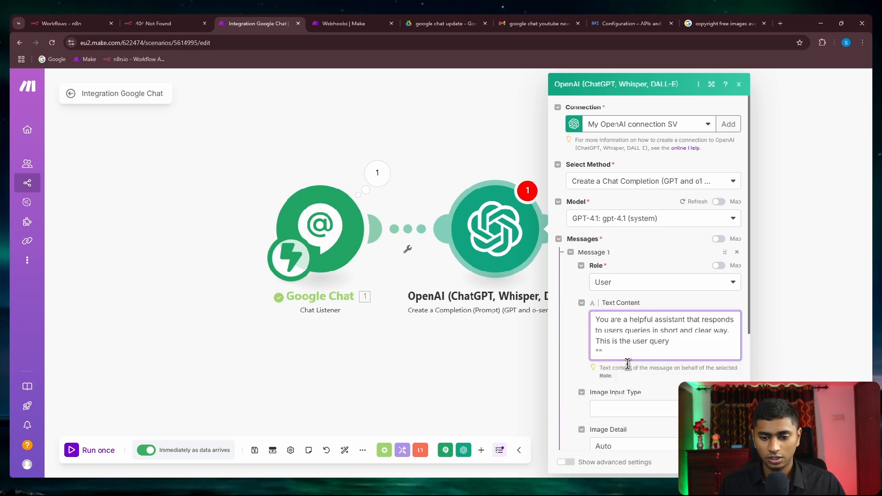
pyautogui.click(600, 354)
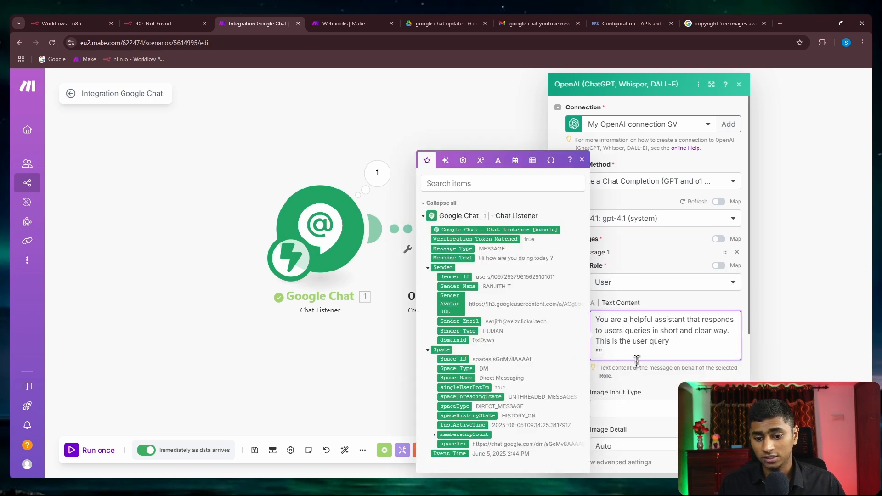
pyautogui.click(452, 257)
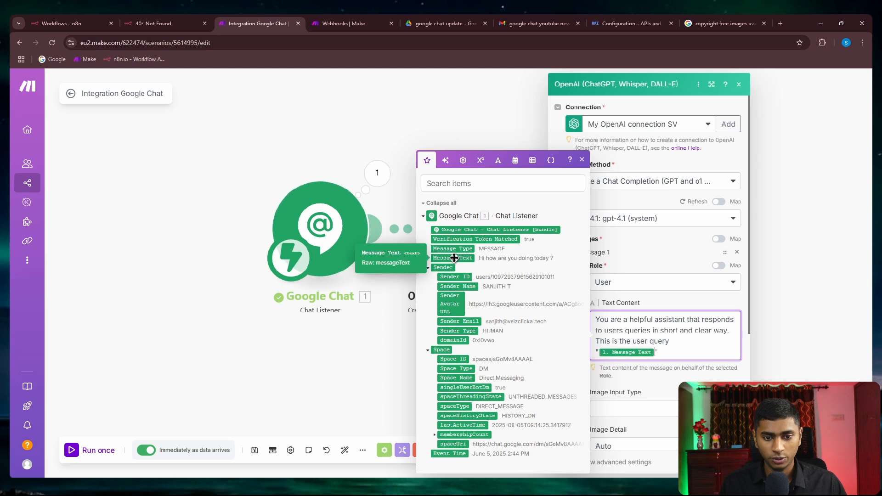
pyautogui.click(667, 378)
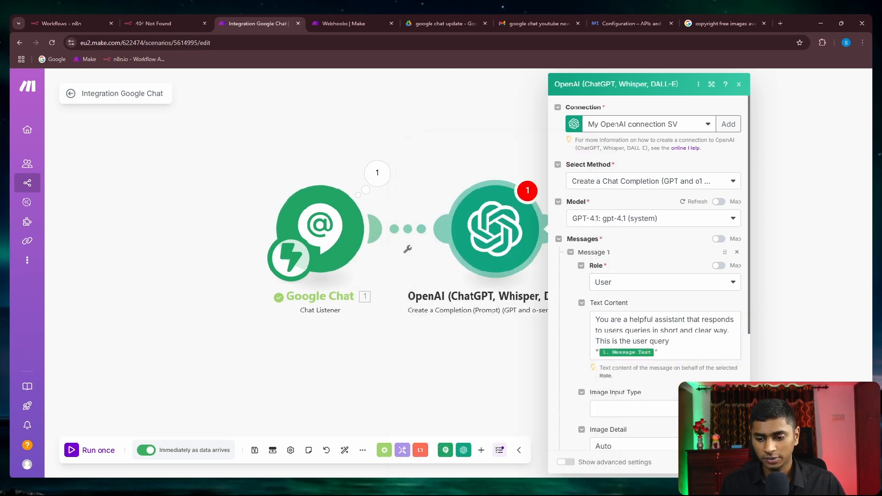
pyautogui.click(729, 463)
# Step: Replace the Chat Response's fixed message text with the mapped OpenAI 3. Result
pyautogui.click(641, 232)
pyautogui.tripleClick(523, 236)
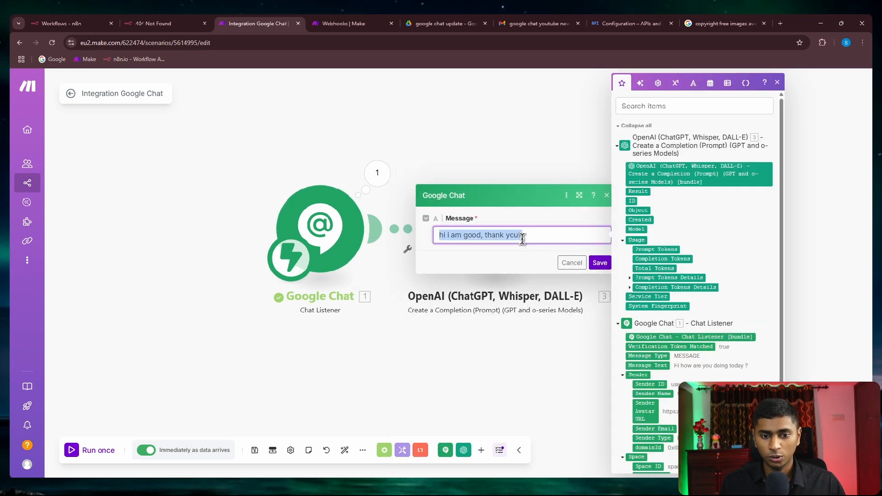
pyautogui.press('BackSpace')
pyautogui.click(638, 191)
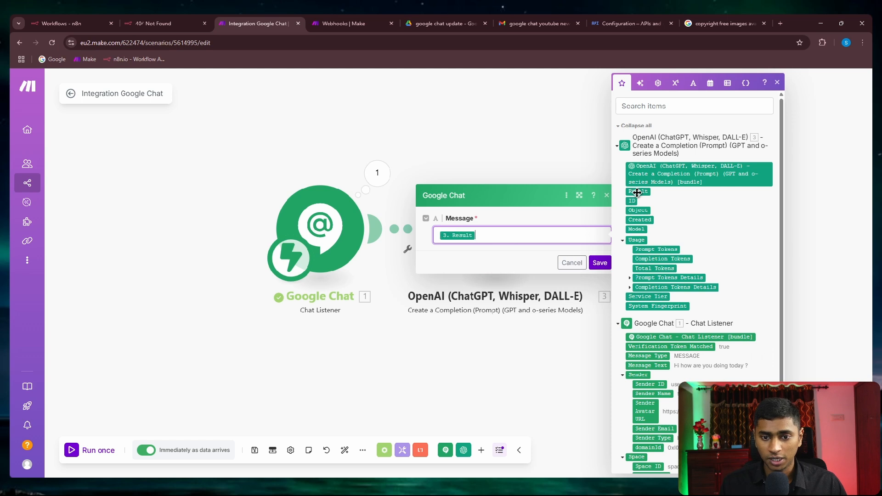
pyautogui.click(598, 263)
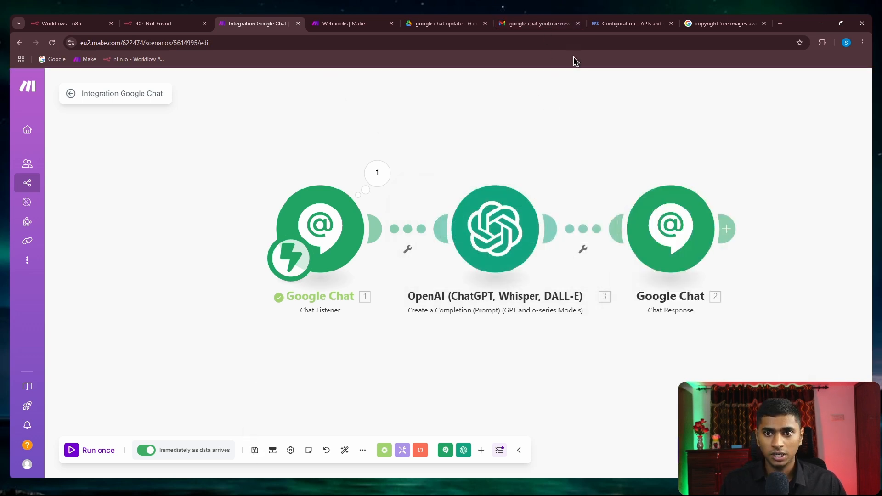
pyautogui.click(539, 23)
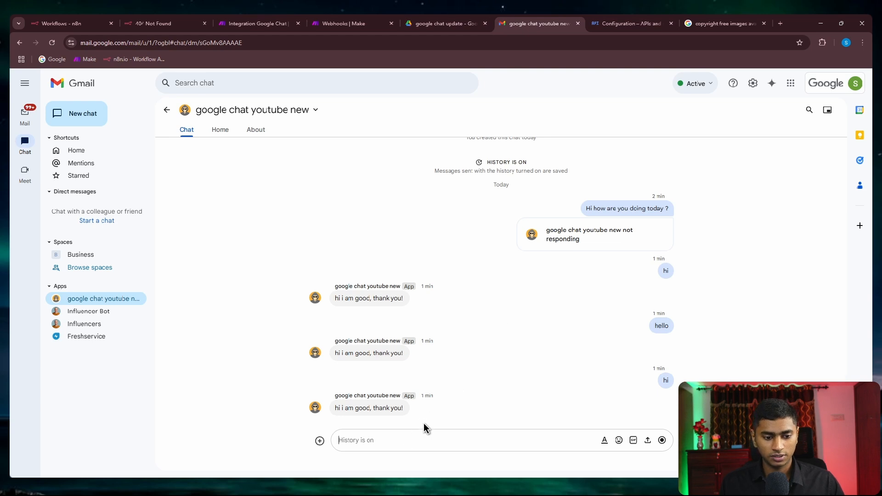
# Step: Send 'hi how are you doing today ?', 'cool' and 'who is the first president of the united states ?' to the bot
pyautogui.write('hi how are you doing today ?')
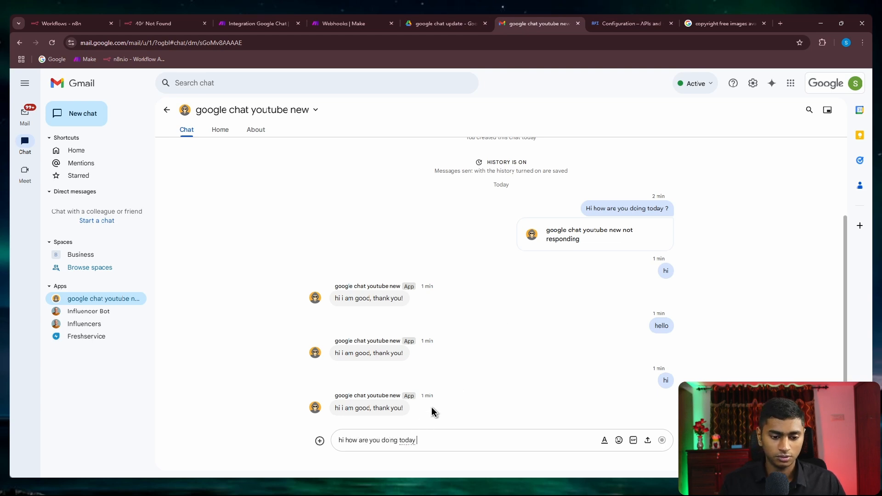
pyautogui.press('Return')
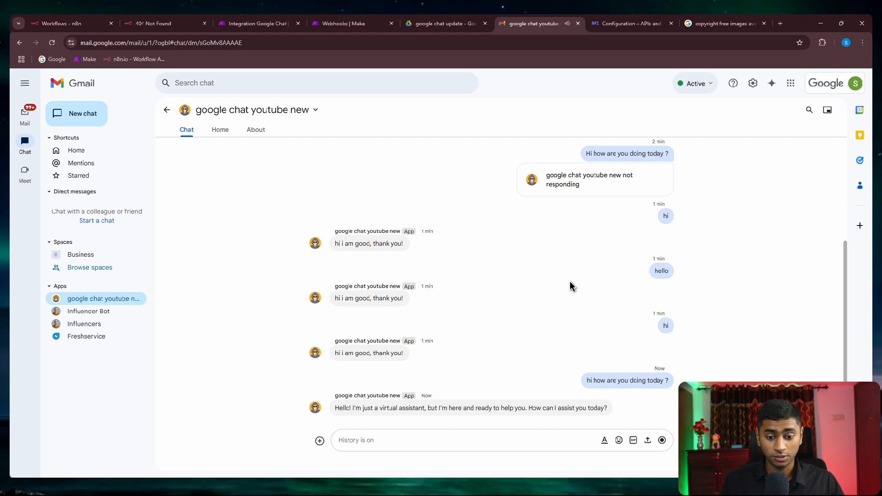
pyautogui.write('cool')
pyautogui.press('Return')
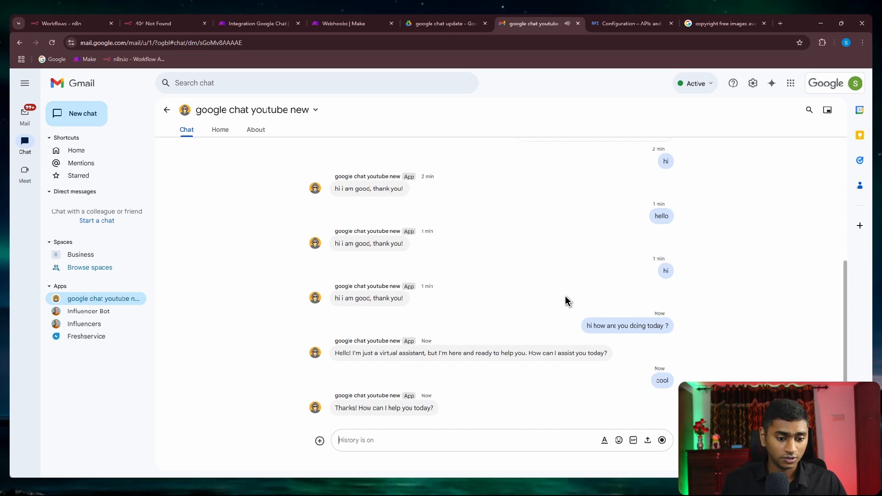
pyautogui.write('who is the')
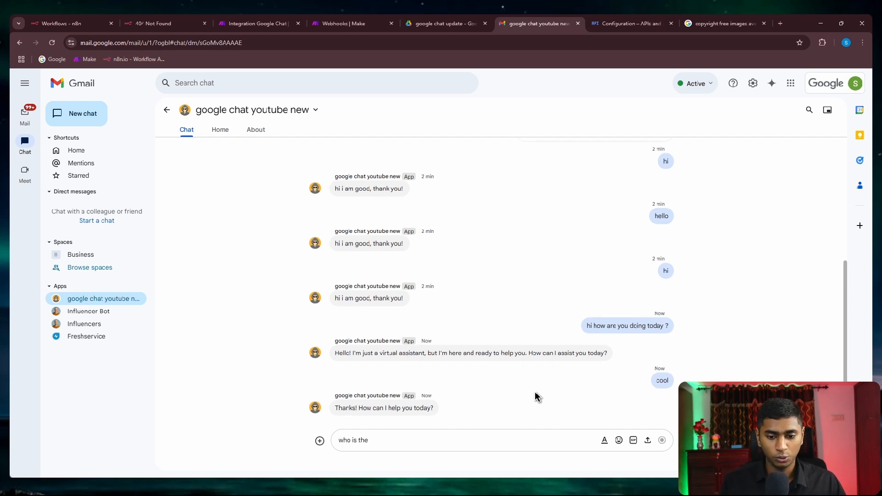
pyautogui.write(' first president of the united states ?')
pyautogui.press('Return')
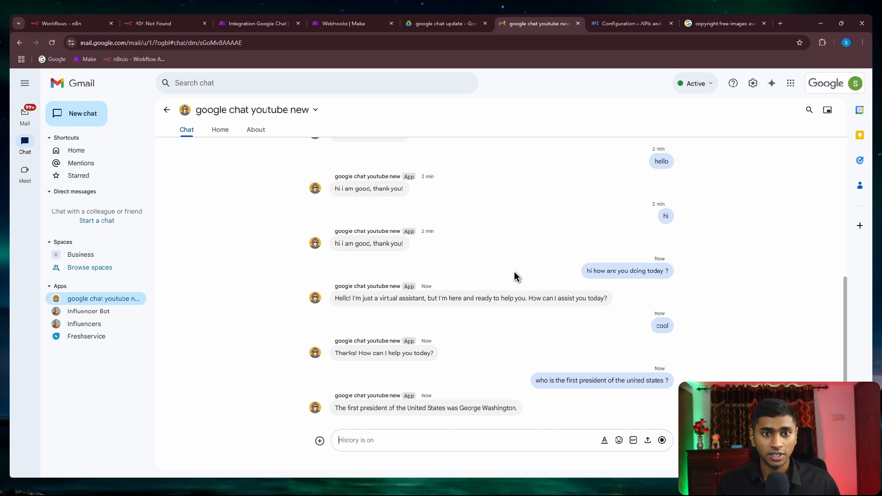
# Step: Scroll through the saved Chat API Configuration page in Google Cloud Console down to Visibility and Logs
pyautogui.click(606, 27)
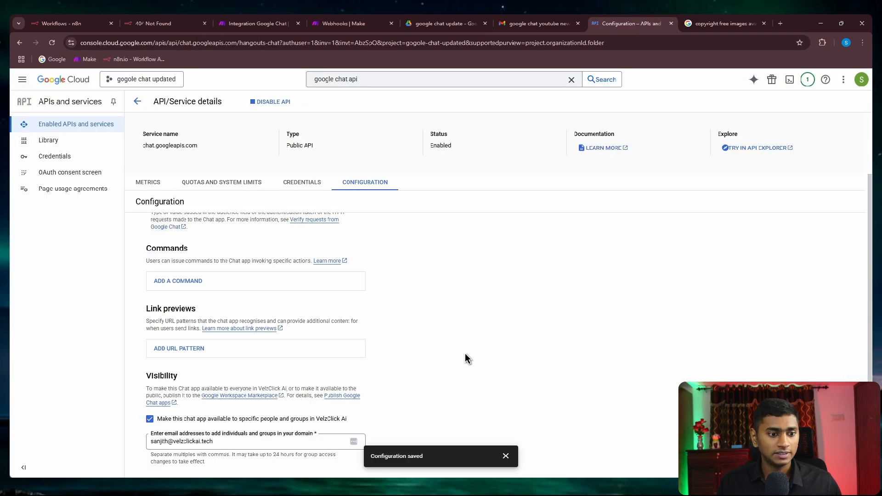
pyautogui.scroll(10, 465, 352)
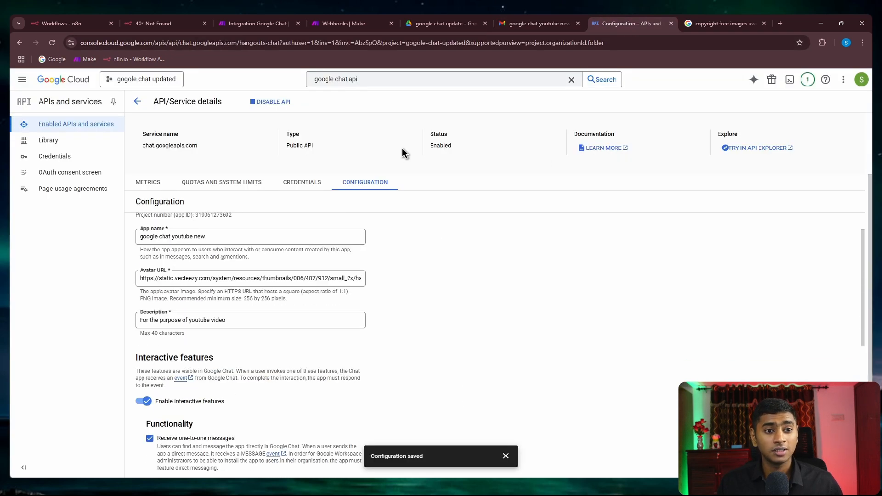
pyautogui.scroll(2, 402, 148)
pyautogui.scroll(-2, 400, 131)
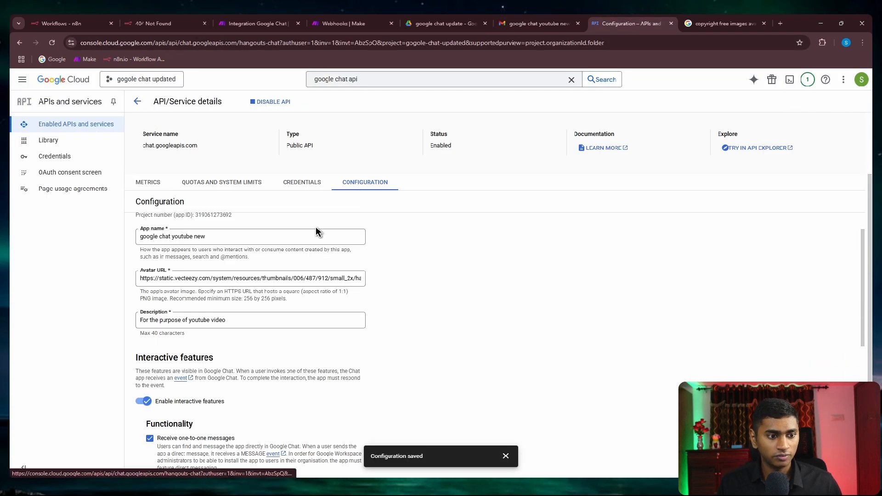
pyautogui.scroll(-12, 276, 257)
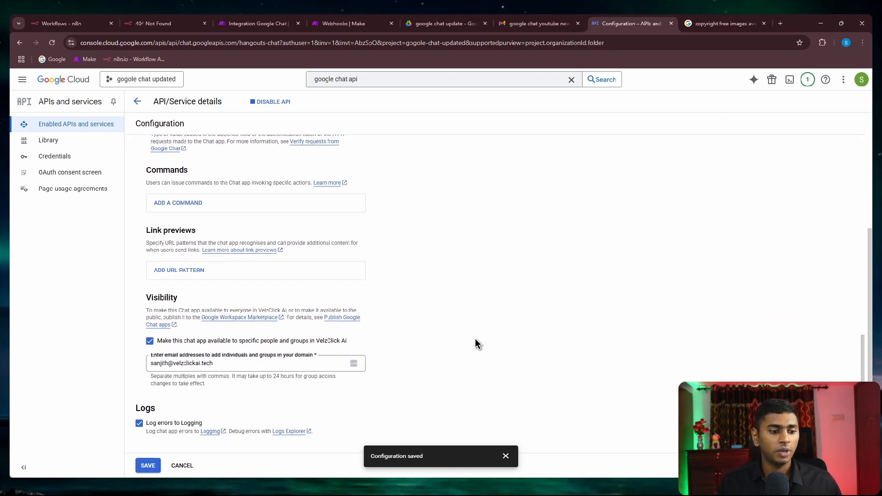
pyautogui.click(260, 23)
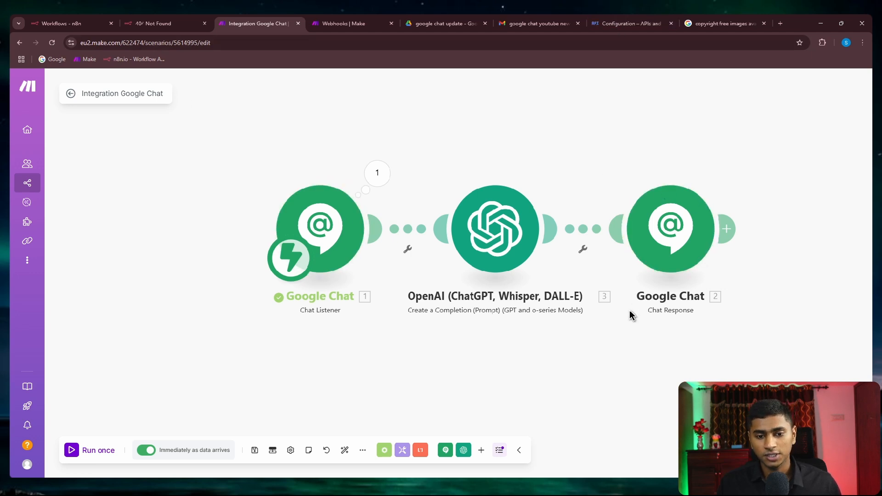
# Step: Append a Google Chat Inject Message Into Room module after the Chat Response module
pyautogui.scroll(-1, 632, 315)
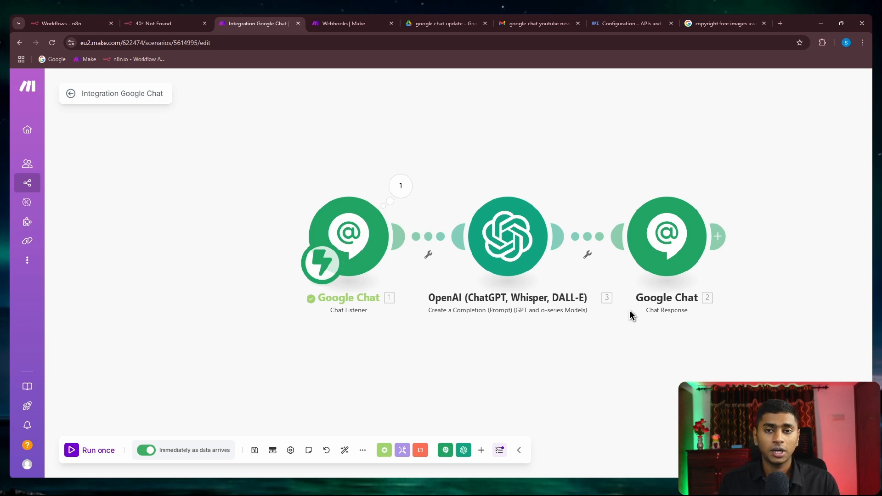
pyautogui.scroll(-1, 629, 311)
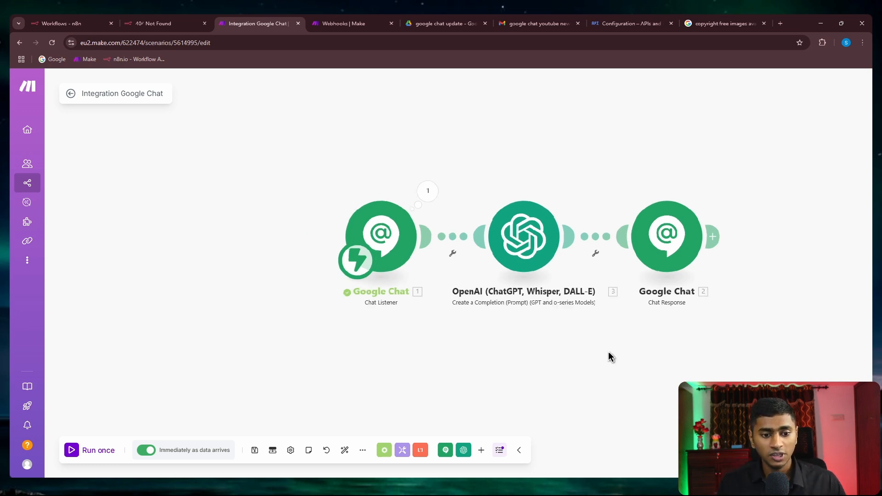
pyautogui.moveTo(608, 352); pyautogui.dragTo(457, 354)
pyautogui.click(561, 238)
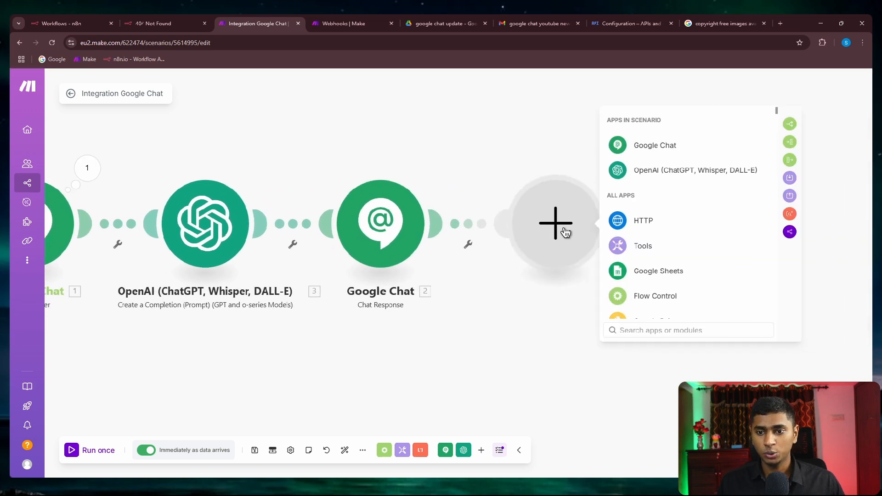
pyautogui.click(638, 146)
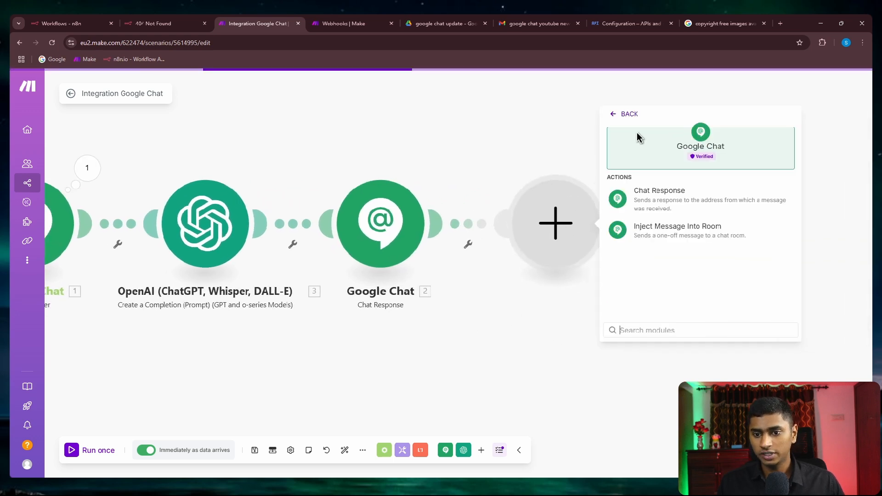
pyautogui.click(657, 238)
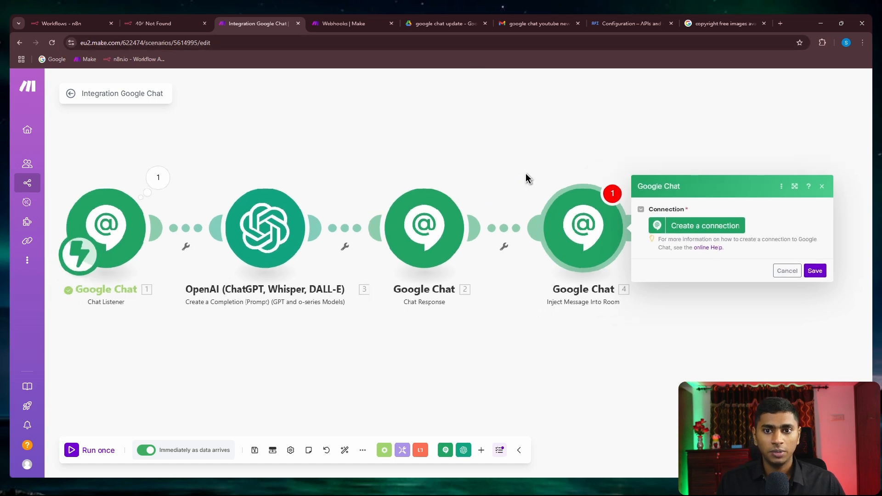
pyautogui.click(522, 18)
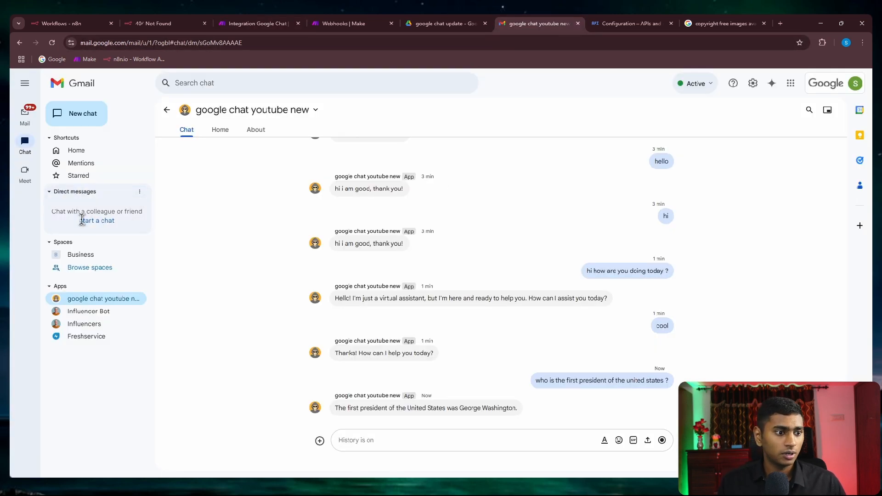
# Step: Mention the google chat youtube new app in the Business space and add it to the space
pyautogui.click(82, 258)
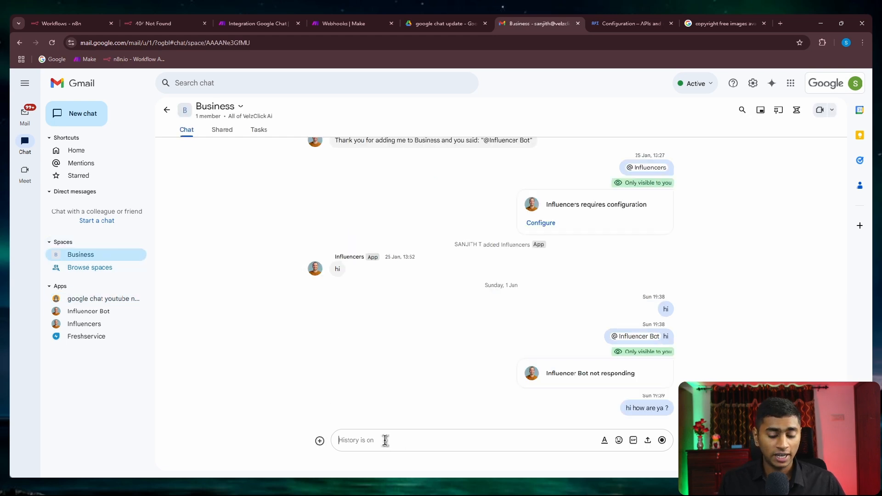
pyautogui.write('@google')
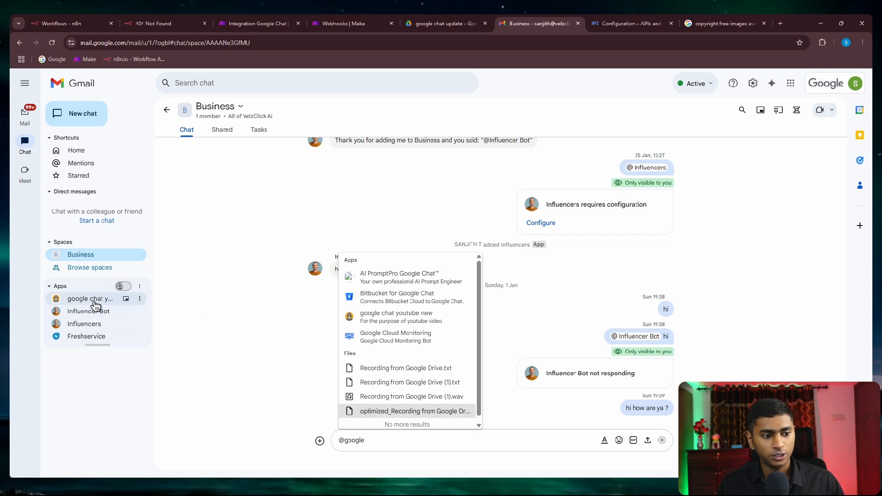
pyautogui.click(379, 320)
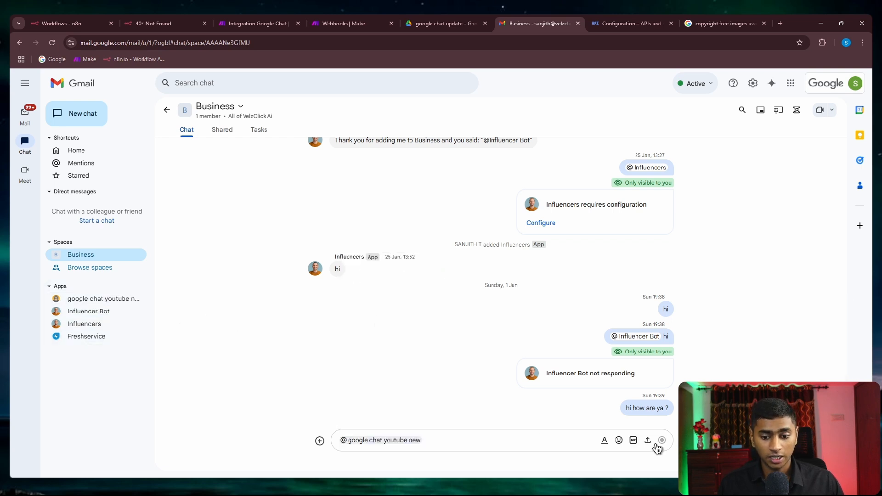
pyautogui.press('Return')
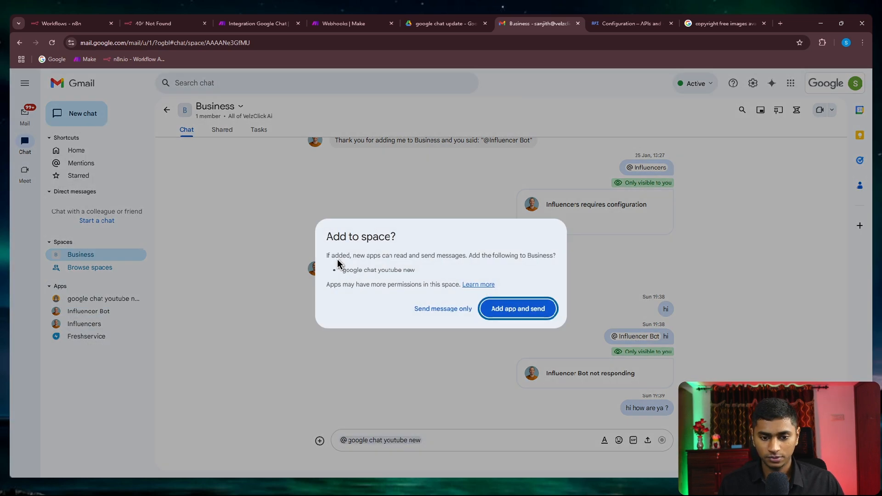
pyautogui.click(508, 310)
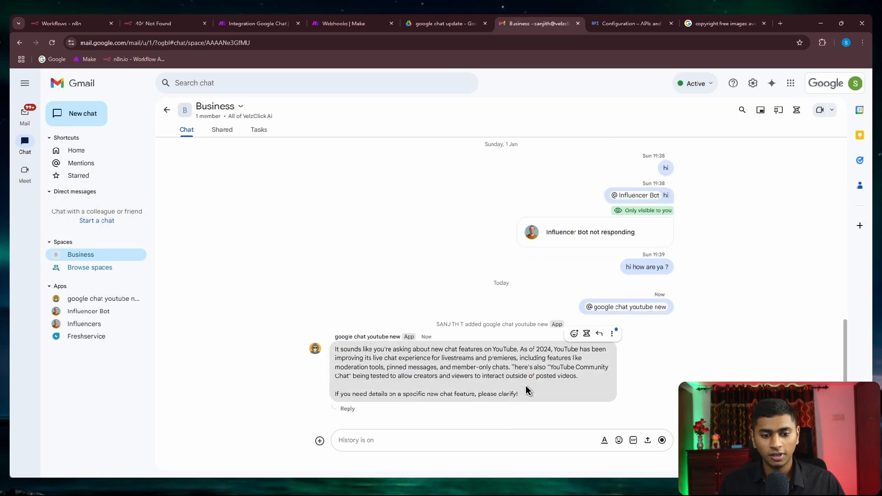
# Step: Select the bot's AI reply text, then post 'hi how are you ?' in the Business space
pyautogui.moveTo(516, 391); pyautogui.dragTo(335, 348)
pyautogui.click(360, 299)
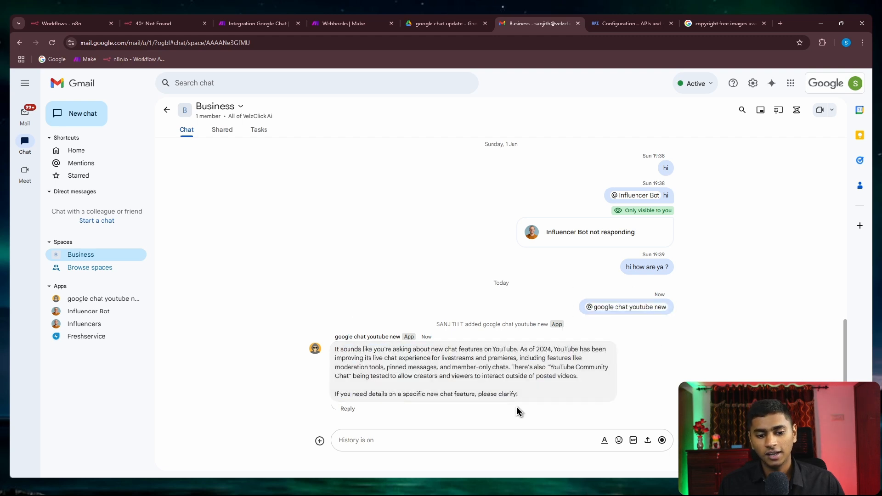
pyautogui.moveTo(522, 391); pyautogui.dragTo(337, 343)
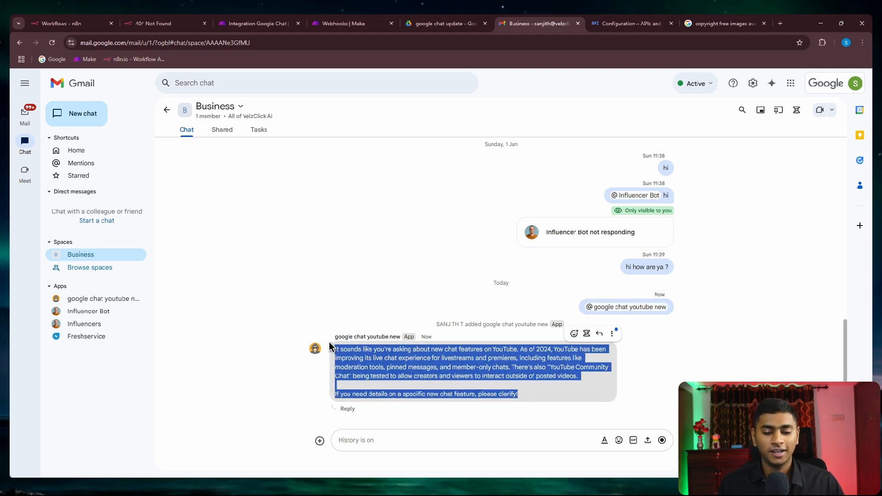
pyautogui.tripleClick(414, 371)
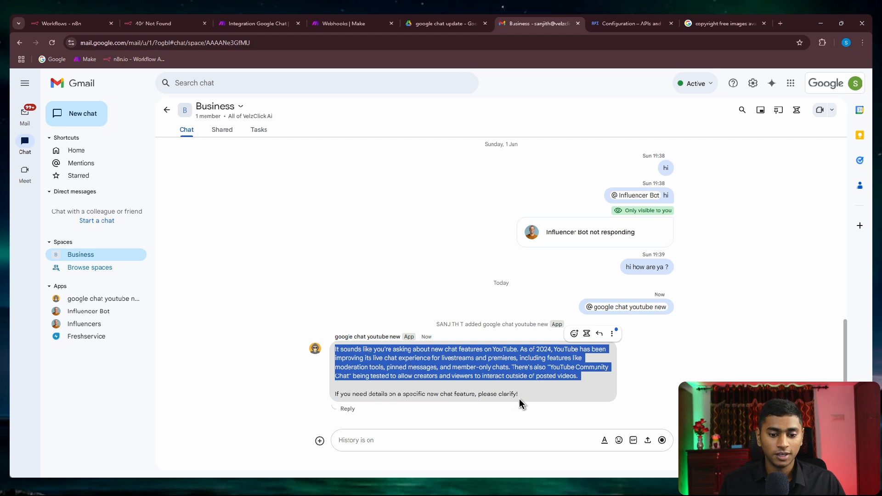
pyautogui.moveTo(519, 398); pyautogui.dragTo(334, 339)
pyautogui.click(429, 448)
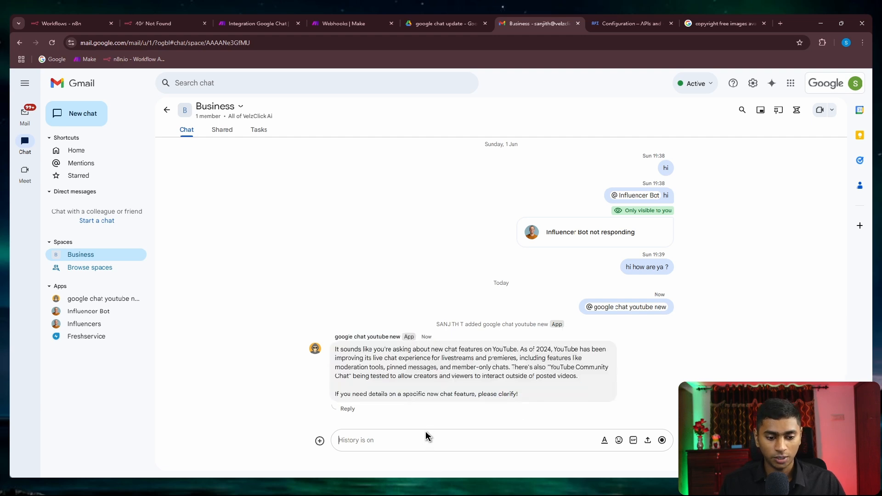
pyautogui.write('hi how are you ?')
pyautogui.press('Return')
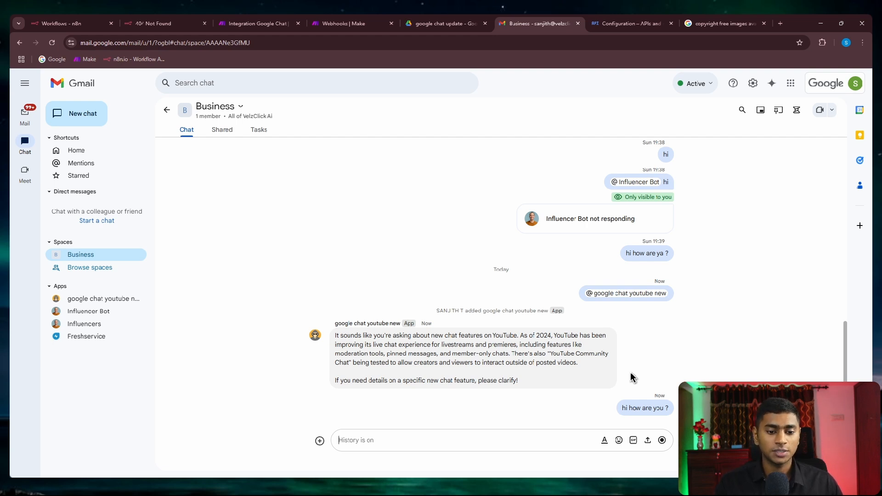
# Step: Mention the google chat youtube new app and send 'hi how are you buddy ?'
pyautogui.tripleClick(637, 409)
pyautogui.click(481, 434)
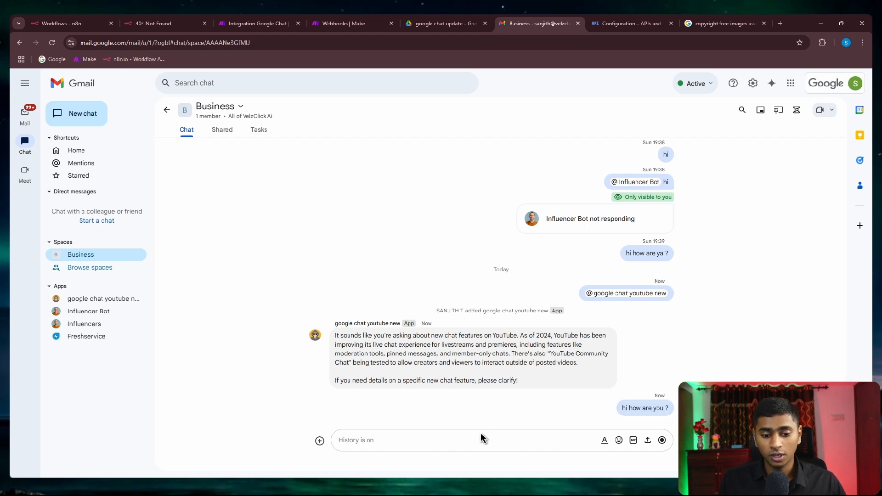
pyautogui.write('@')
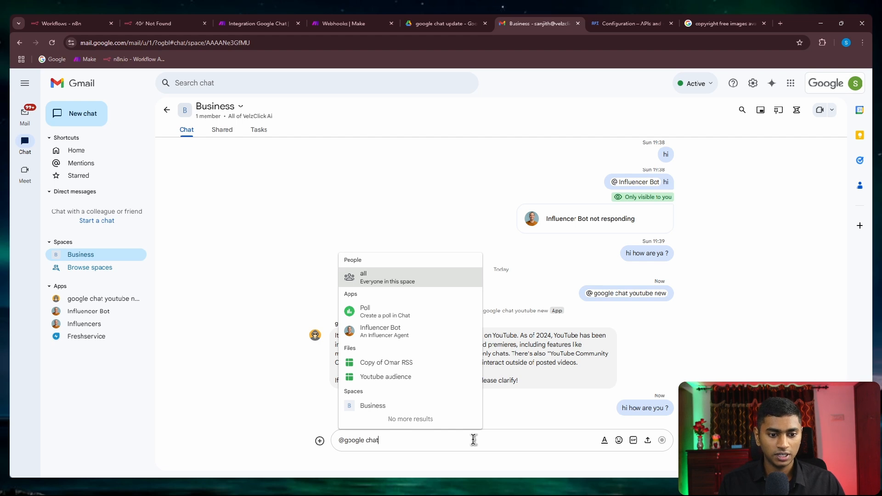
pyautogui.write('google chat')
pyautogui.click(387, 282)
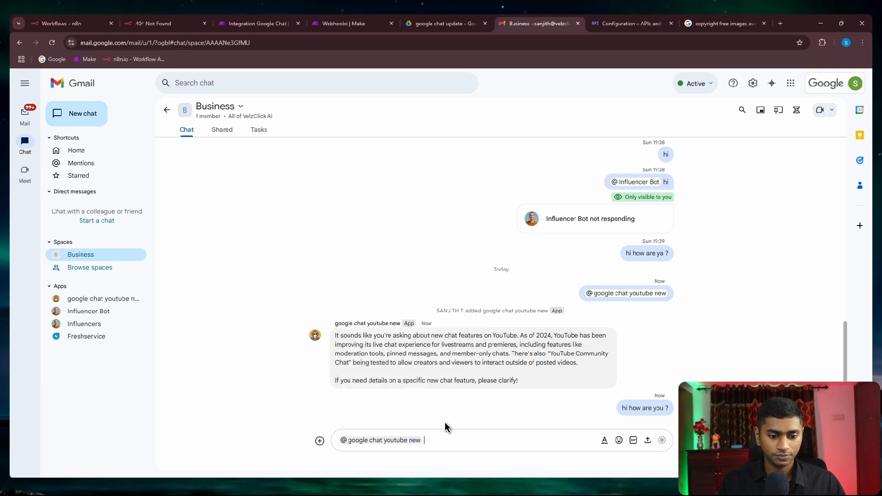
pyautogui.write('hi')
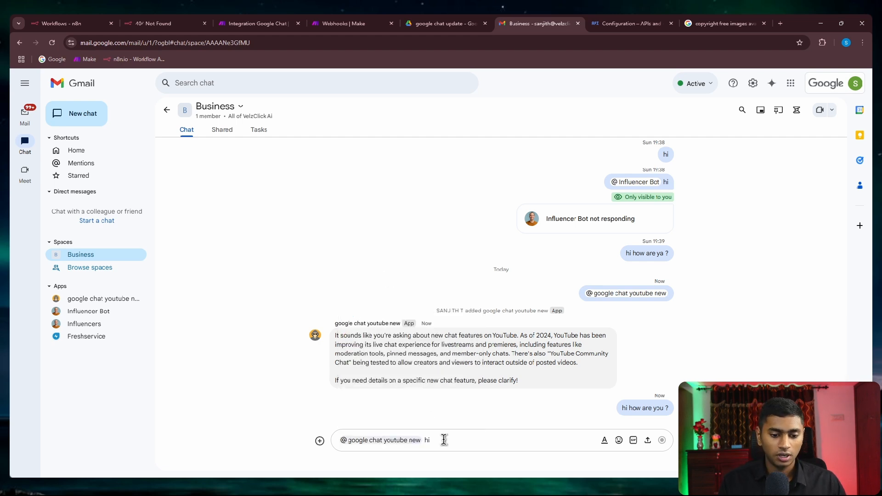
pyautogui.write(' how are you buddy ?')
pyautogui.press('Return')
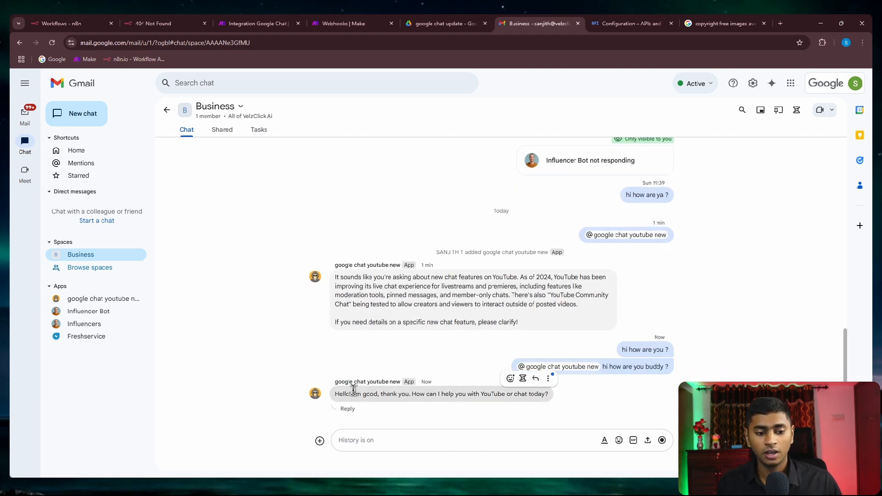
# Step: Review the app's 'Hello! I'm good, thank you' reply, then return to the Make scenario
pyautogui.moveTo(334, 394); pyautogui.dragTo(466, 397)
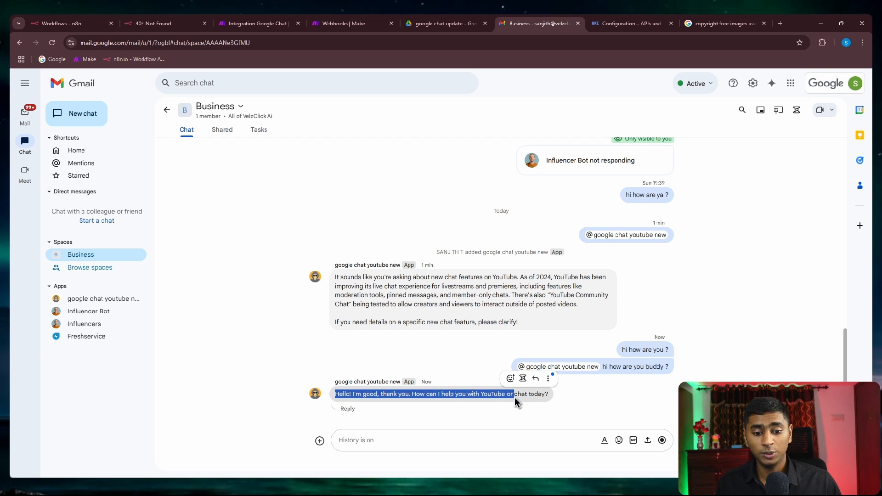
pyautogui.click(577, 405)
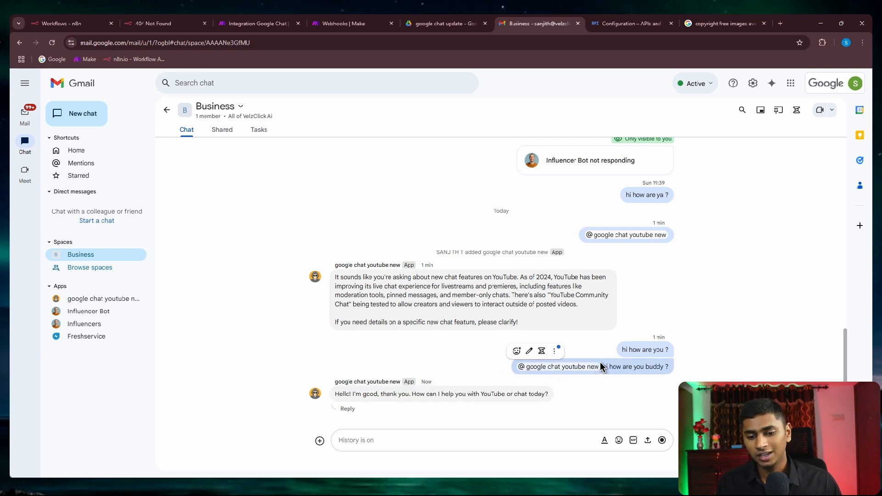
pyautogui.moveTo(600, 366); pyautogui.dragTo(515, 366)
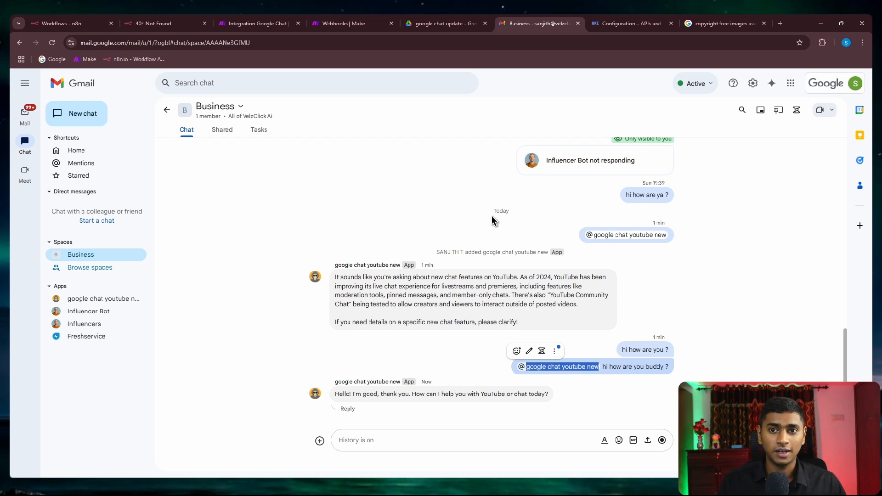
pyautogui.click(231, 23)
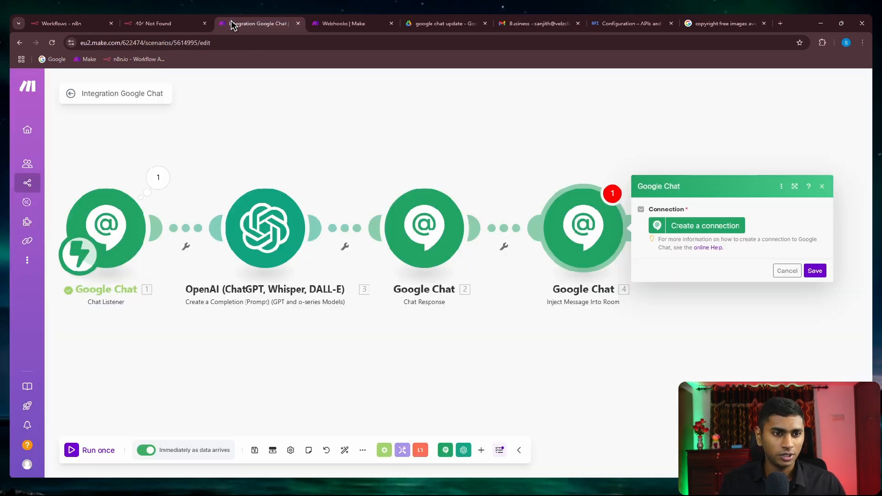
# Step: Confirm module 4 still needs a connection, then open the Business space's options in Google Chat
pyautogui.click(321, 117)
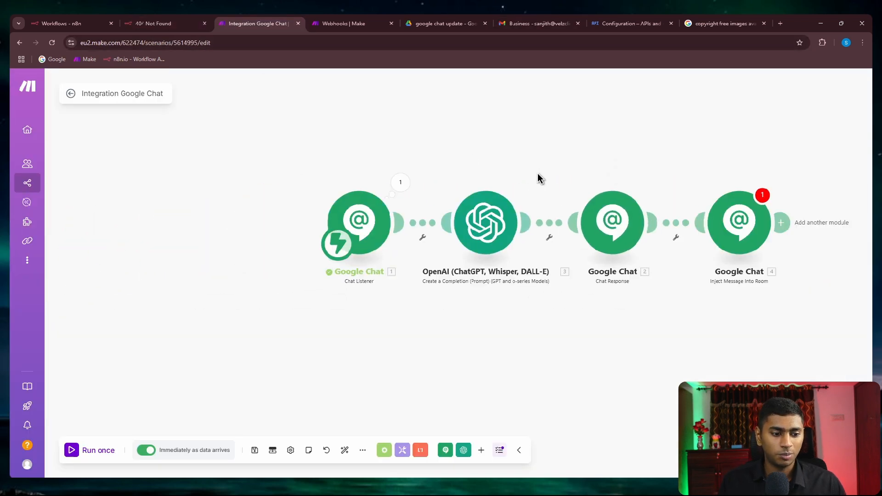
pyautogui.scroll(-2, 464, 170)
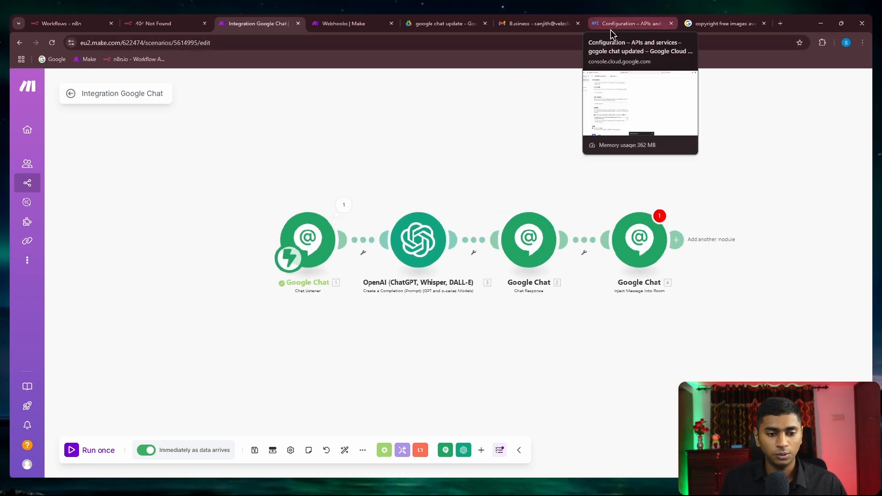
pyautogui.click(536, 23)
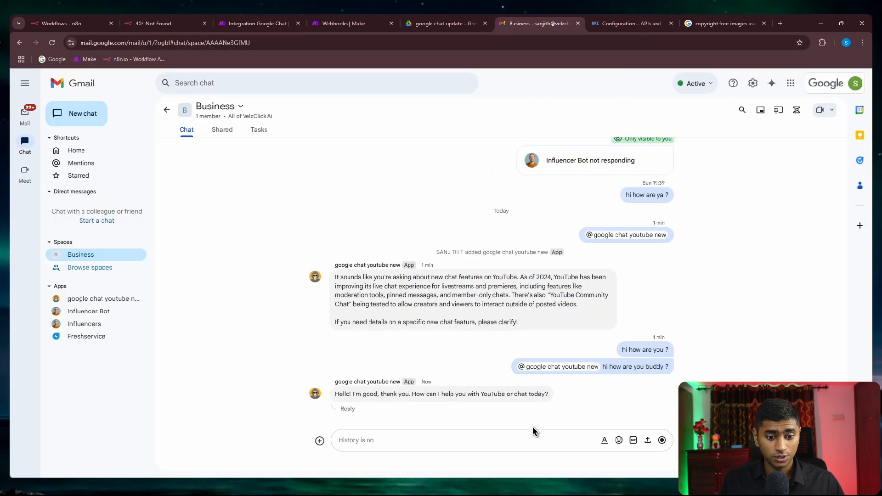
pyautogui.click(276, 21)
pyautogui.scroll(3, 639, 316)
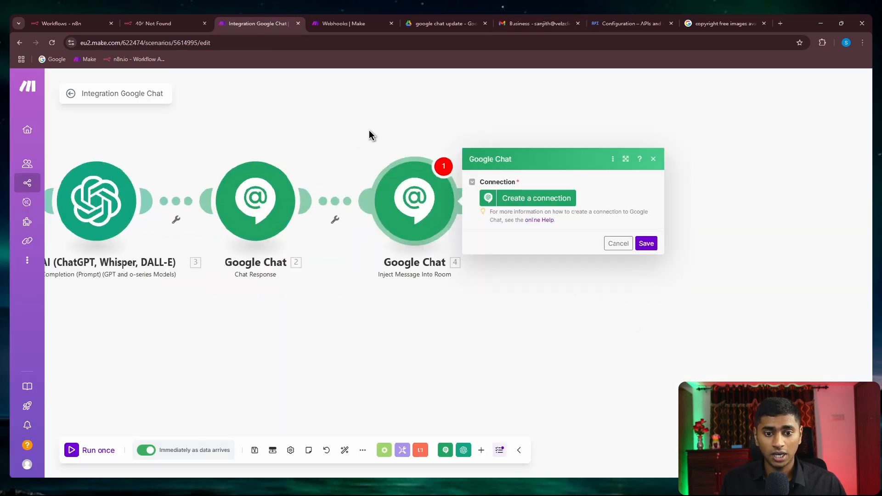
pyautogui.click(597, 23)
pyautogui.click(512, 25)
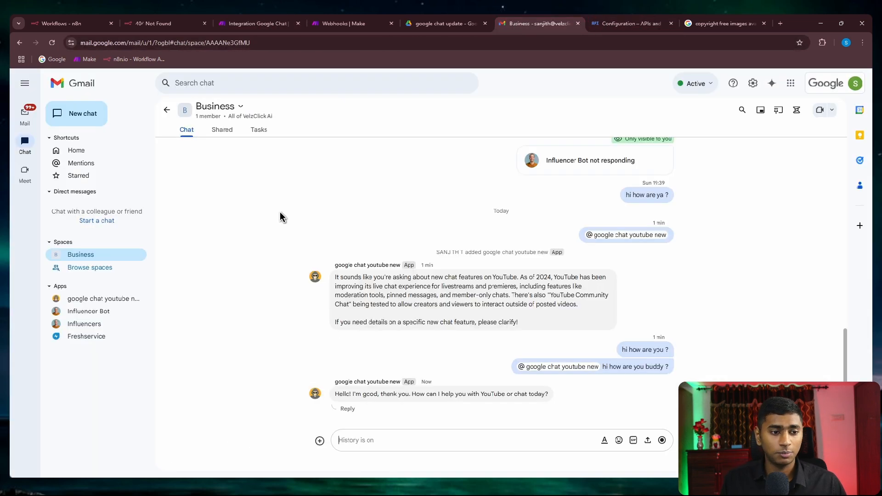
pyautogui.click(228, 110)
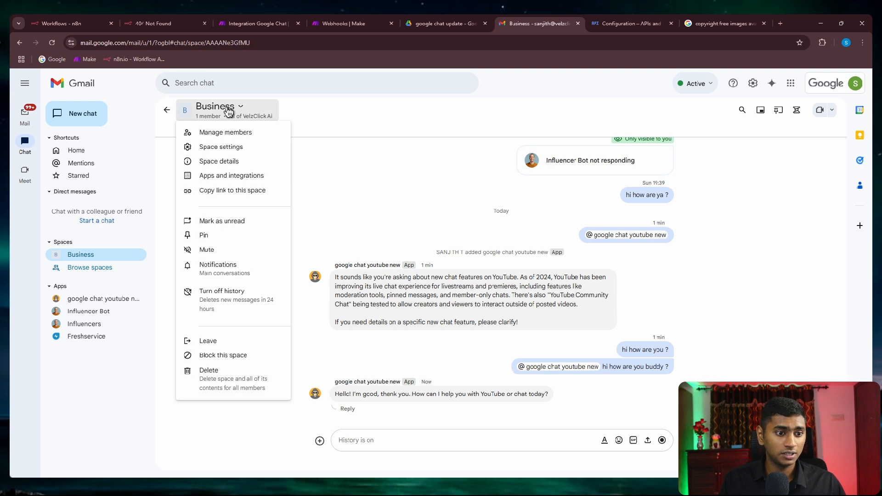
# Step: Add an incoming webhook named 'testing purpose' to the Business space
pyautogui.click(233, 147)
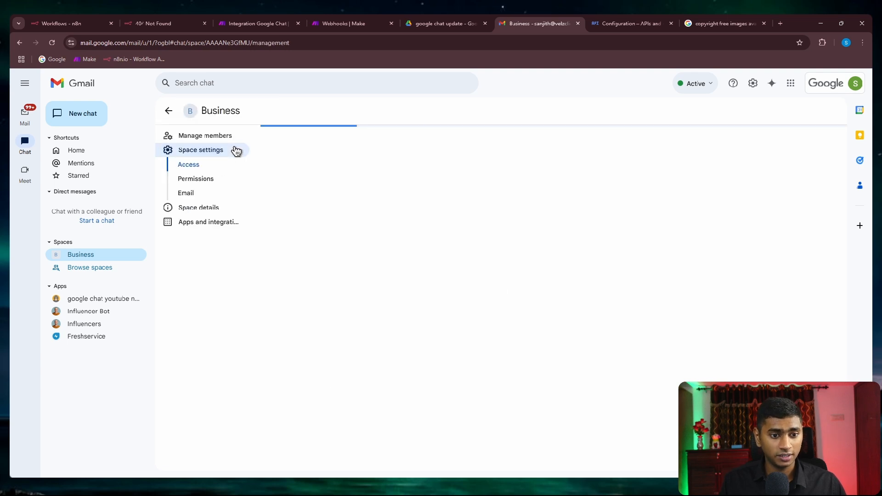
pyautogui.click(209, 222)
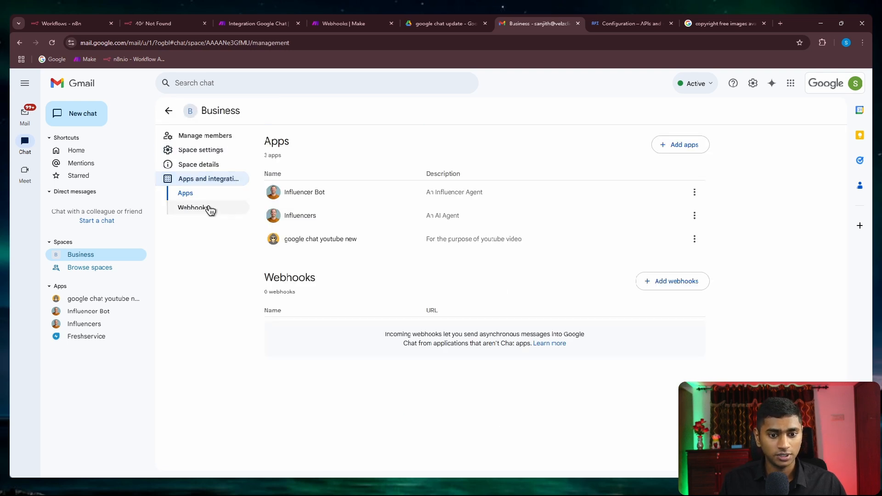
pyautogui.click(210, 209)
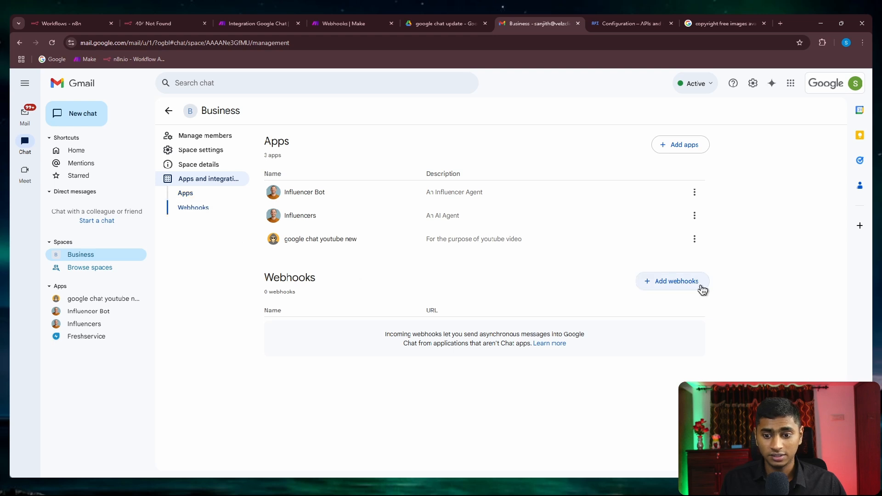
pyautogui.click(675, 281)
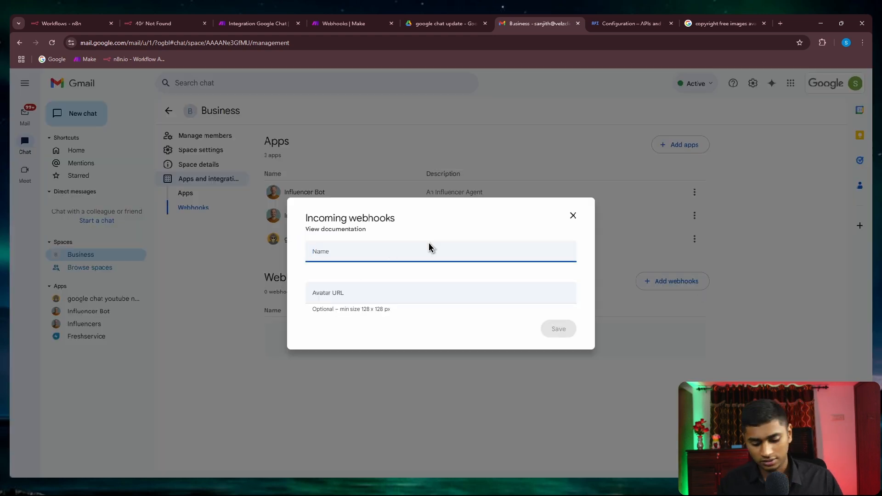
pyautogui.write('testing purpose')
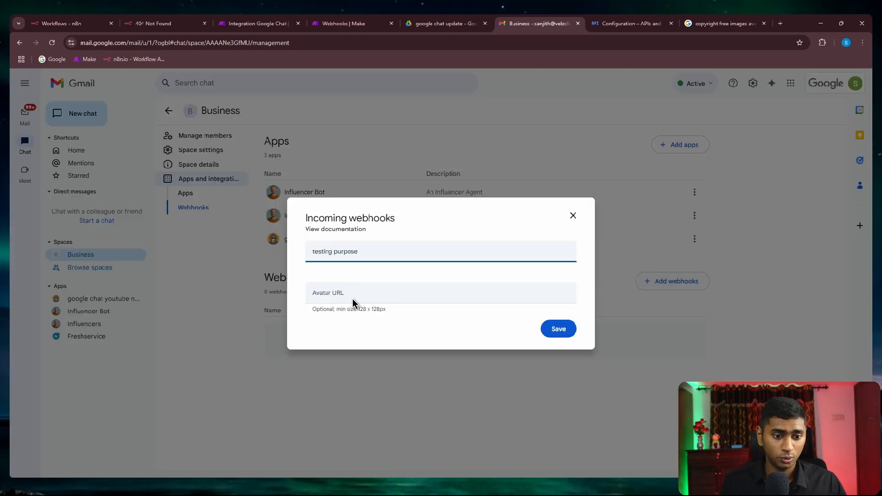
pyautogui.click(568, 330)
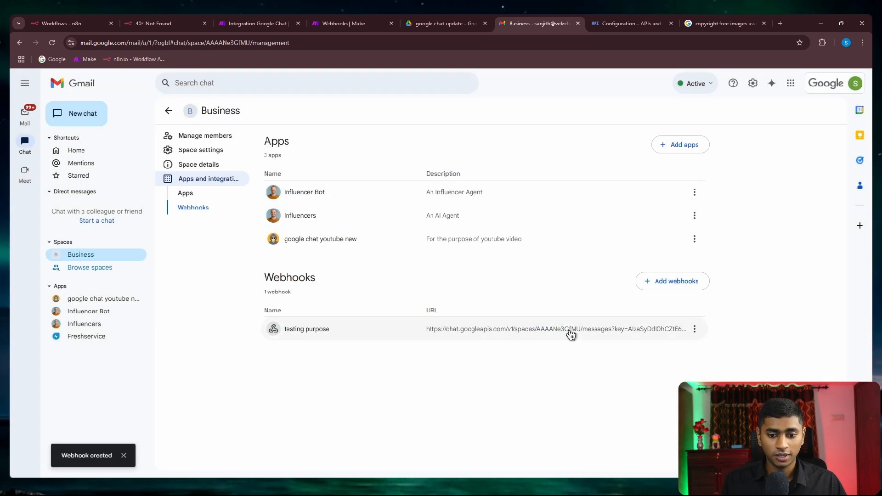
# Step: Copy the new webhook's URL and go back to the Make scenario
pyautogui.click(694, 329)
pyautogui.click(717, 344)
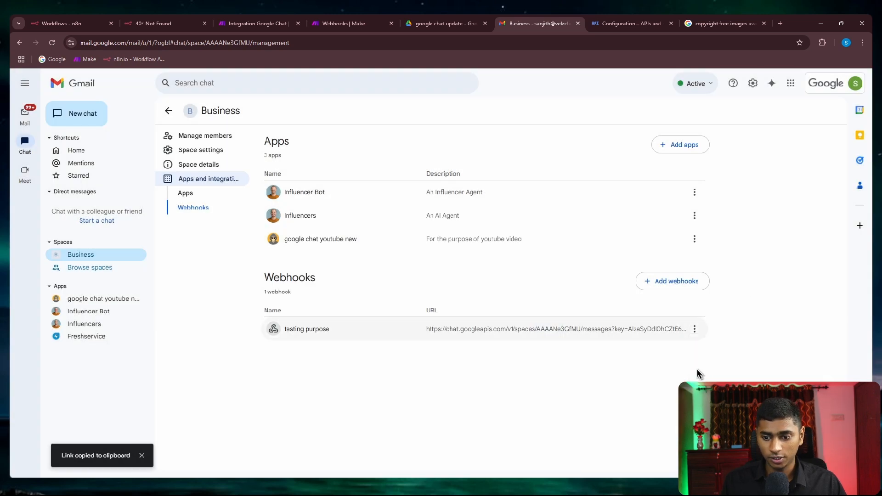
pyautogui.click(270, 19)
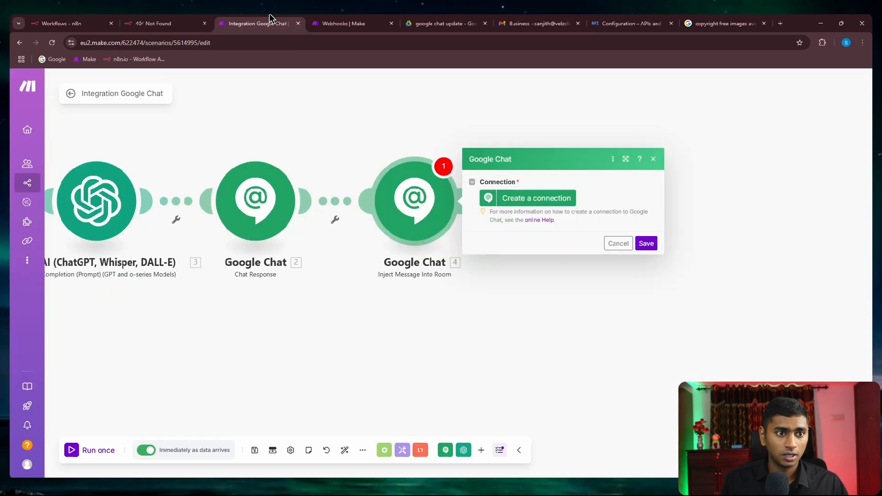
# Step: Create a connection with the pasted room webhook URL and set the message 'hi this is to test that the space is working'
pyautogui.click(510, 198)
pyautogui.click(657, 222)
pyautogui.hotkey('ctrl', 'v')
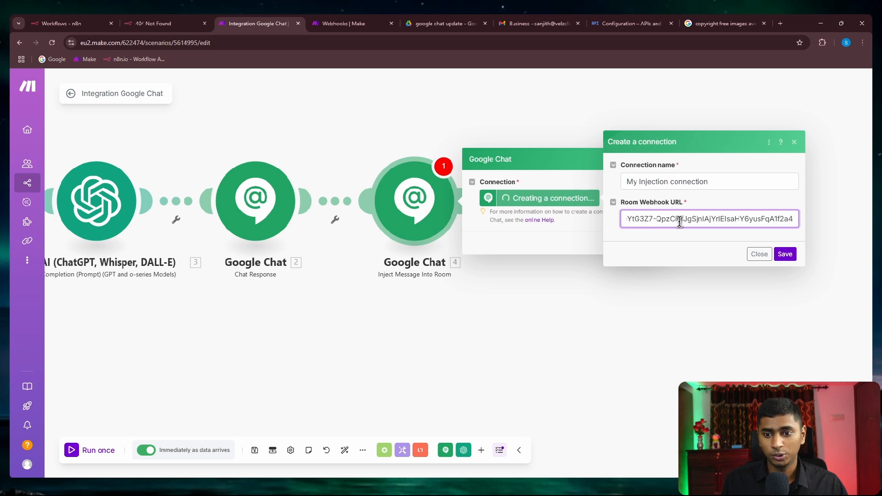
pyautogui.click(785, 255)
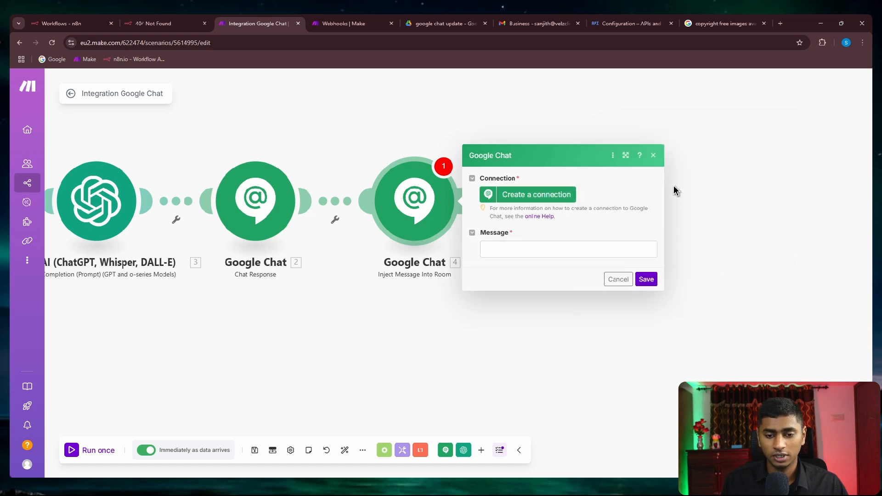
pyautogui.click(576, 226)
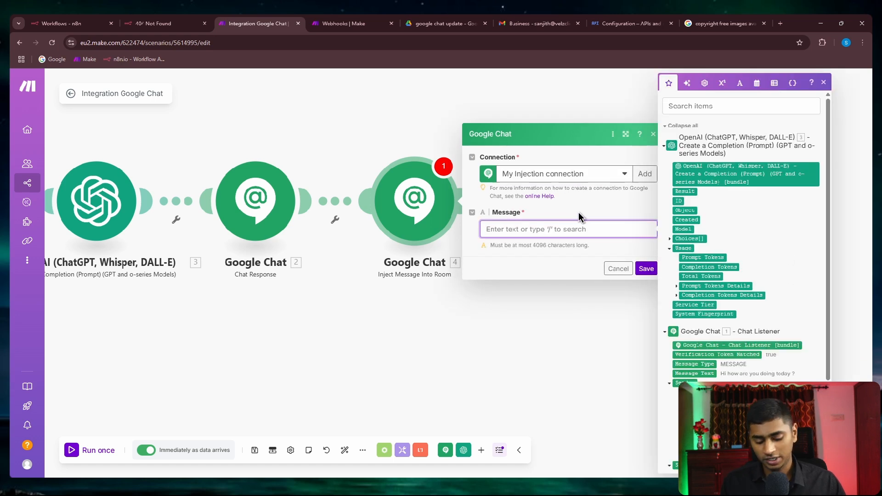
pyautogui.write('hi')
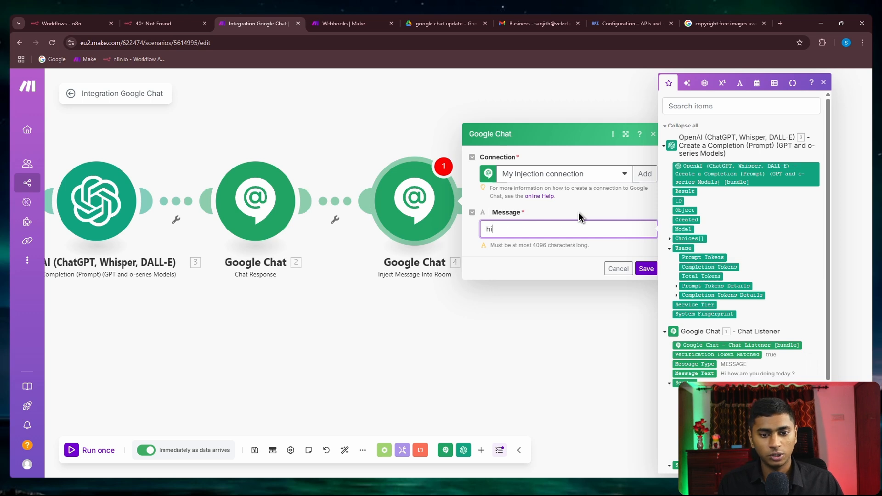
pyautogui.write(' this is to test ')
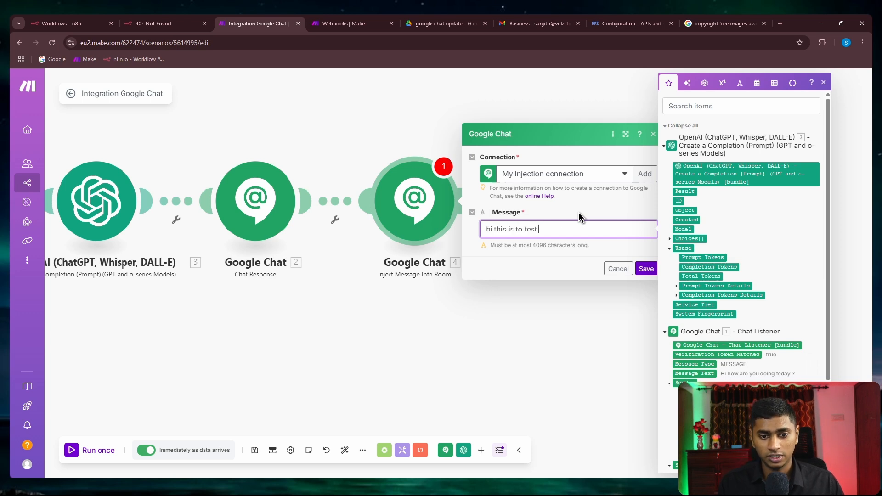
pyautogui.write('taht the space is work')
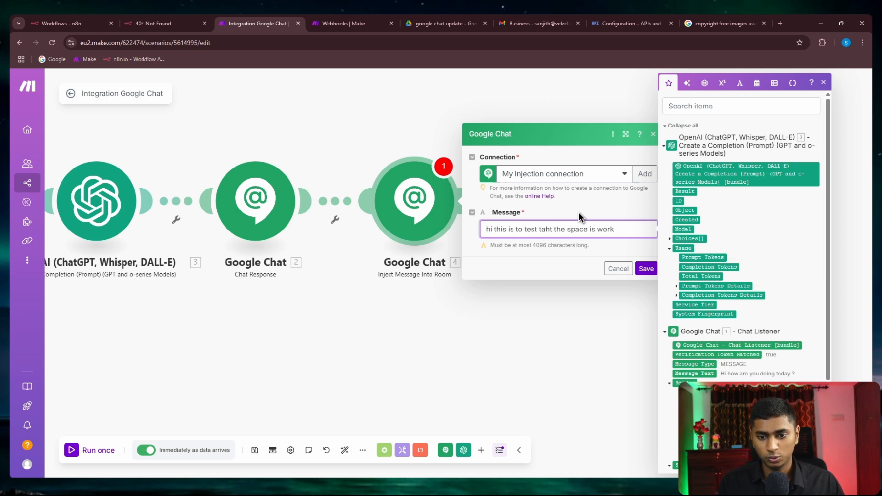
pyautogui.click(647, 269)
# Step: Run only the Inject Message Into Room module, then switch to Google Chat
pyautogui.rightClick(447, 193)
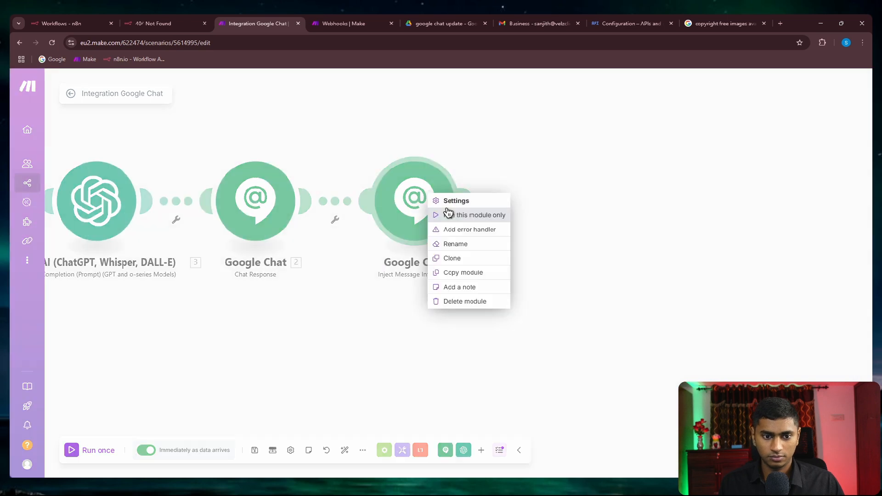
pyautogui.click(449, 214)
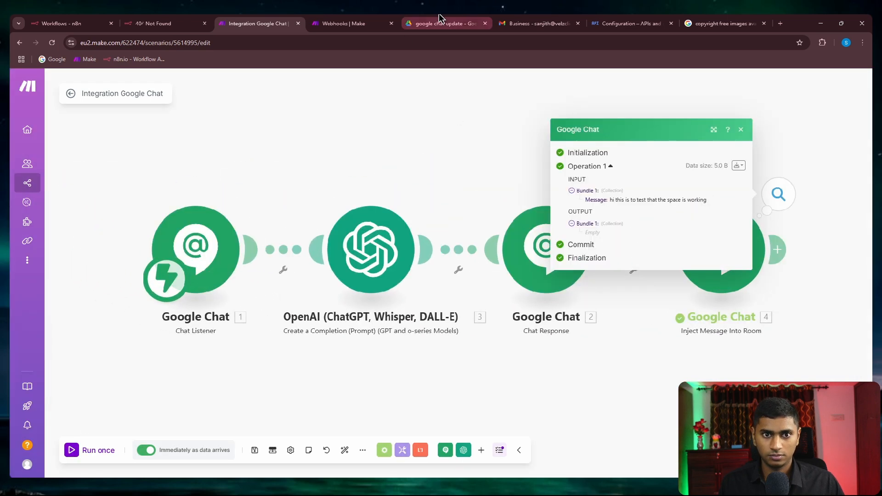
pyautogui.click(527, 25)
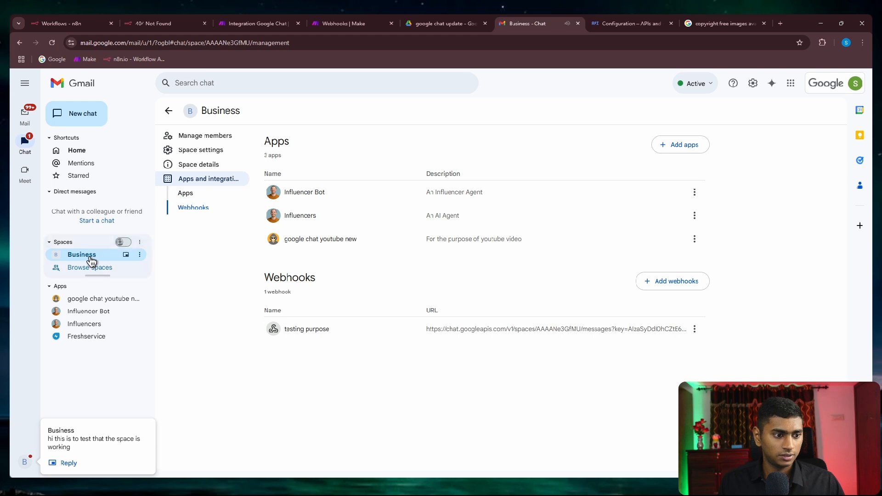
# Step: Check the webhook's test message in the Business space, then return to the Integration Google Chat scenario
pyautogui.click(90, 258)
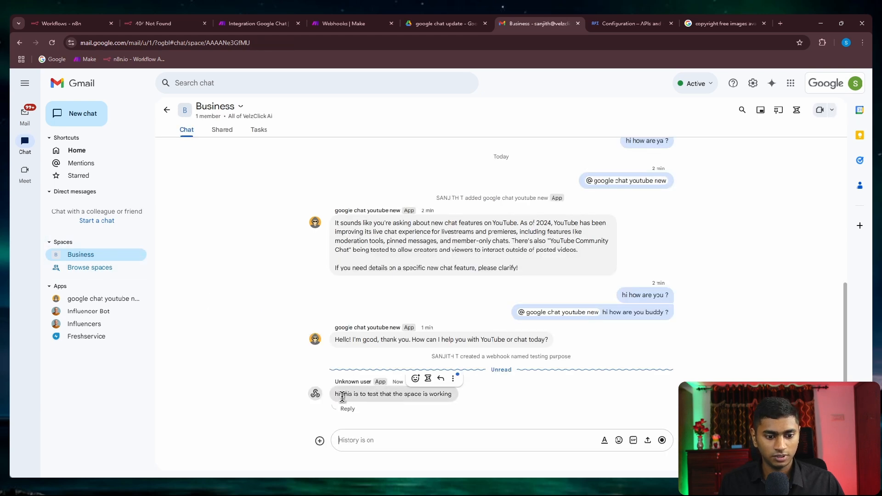
pyautogui.moveTo(336, 394); pyautogui.dragTo(453, 395)
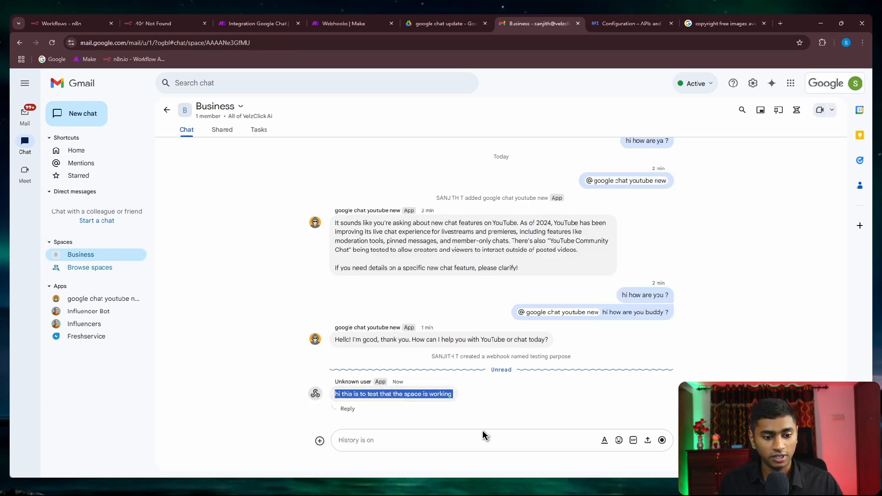
pyautogui.click(491, 412)
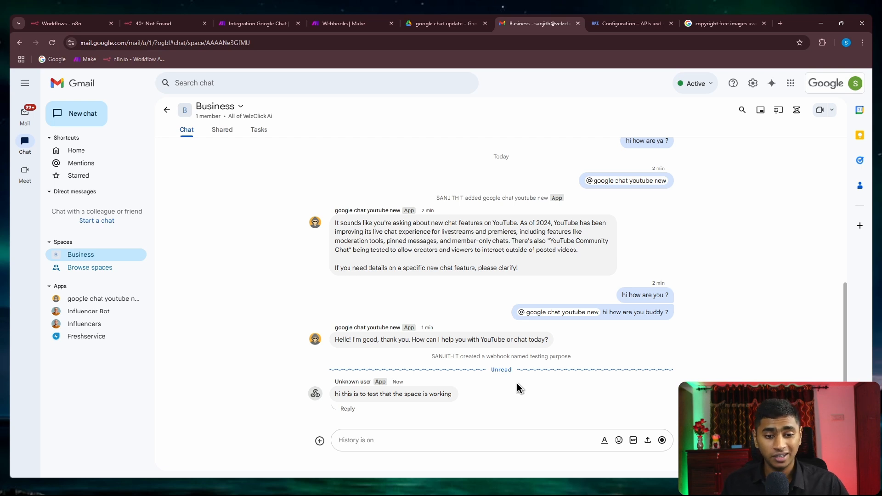
pyautogui.click(273, 24)
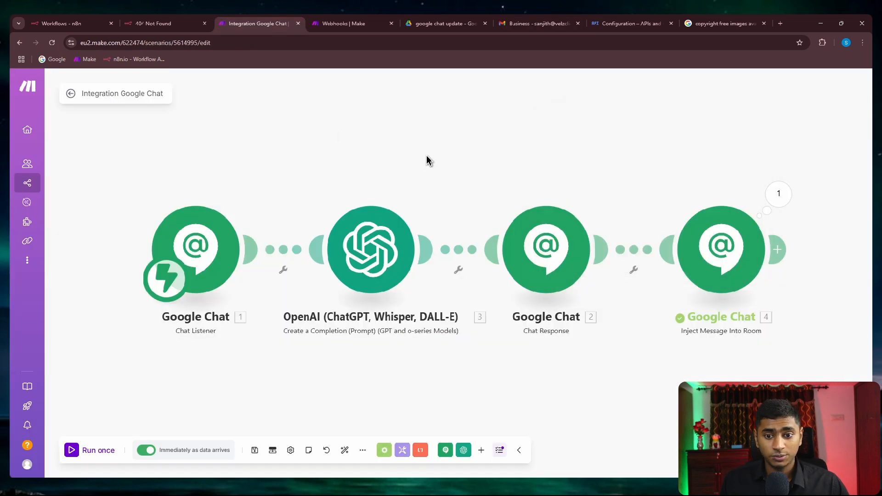
pyautogui.moveTo(429, 156); pyautogui.dragTo(418, 172)
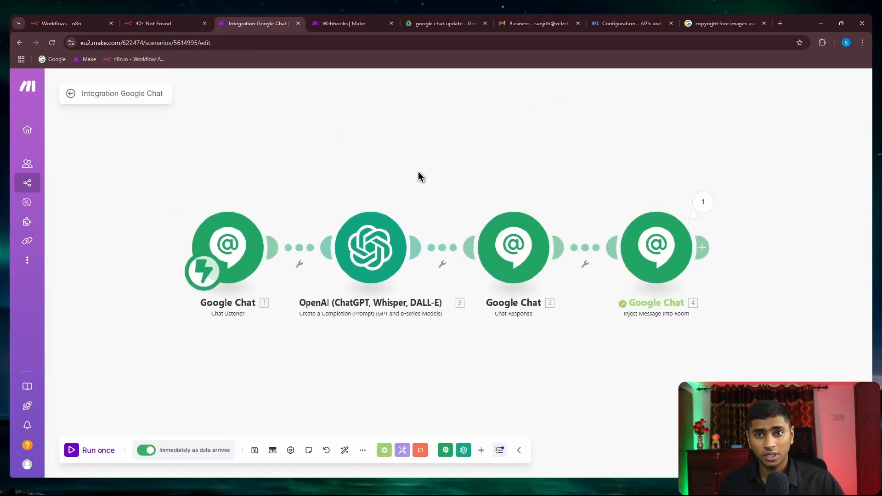